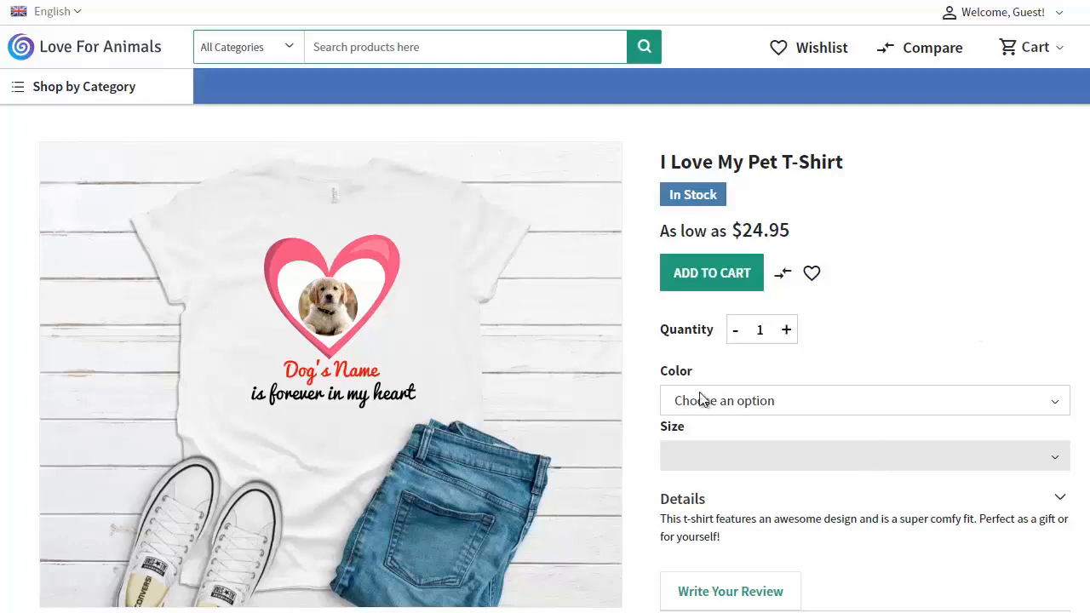
Step: Choose Yellow as the color and L as the size for the I Love My Pet T-Shirt
{"action": "left_click", "coordinate": [816, 400]}
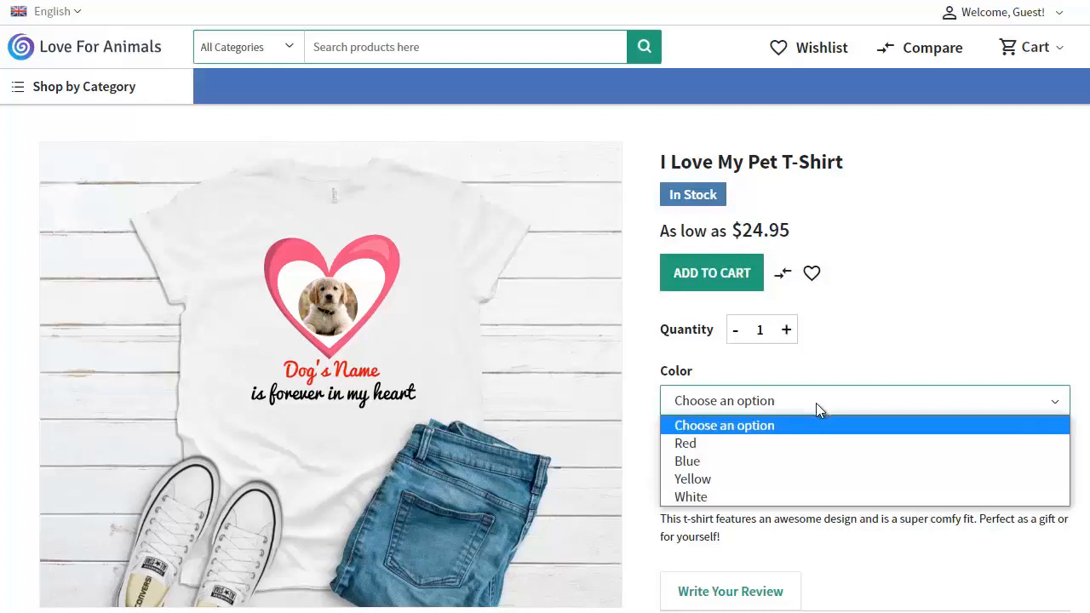
{"action": "left_click", "coordinate": [812, 479]}
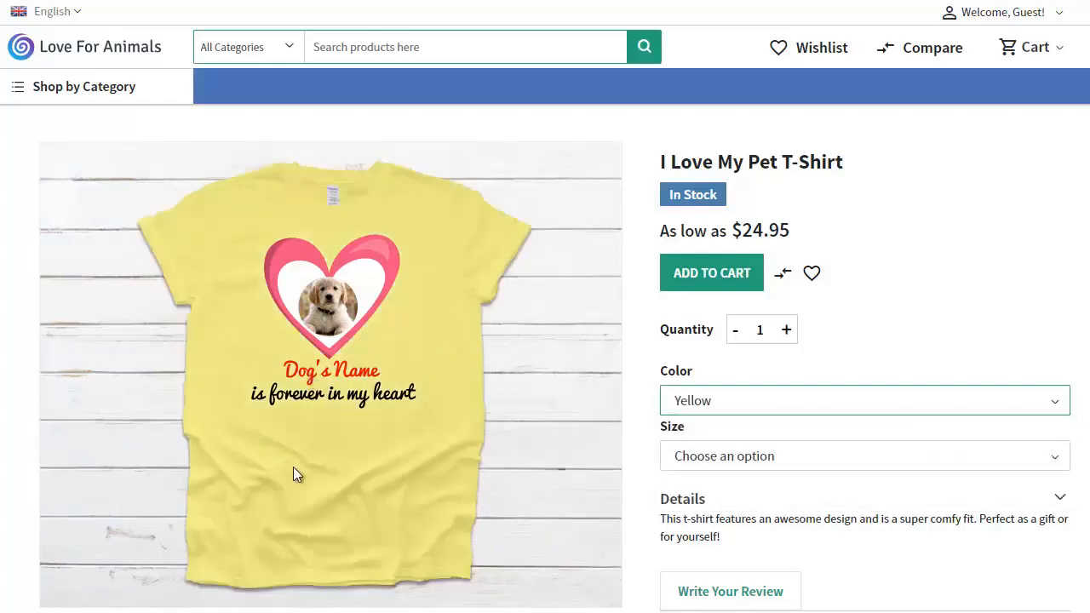
{"action": "left_click", "coordinate": [884, 464]}
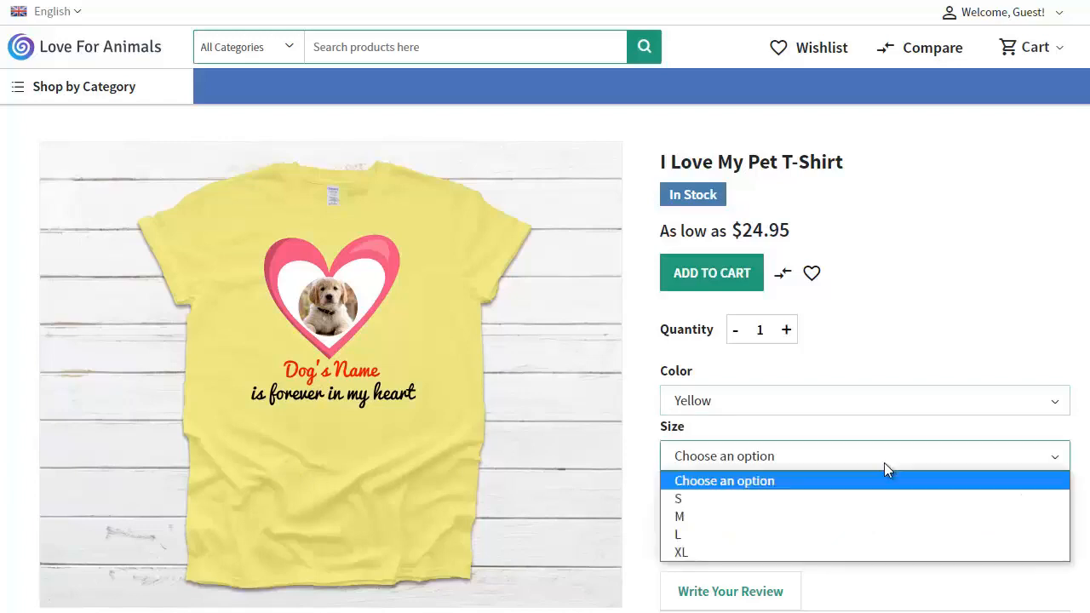
{"action": "left_click", "coordinate": [884, 533]}
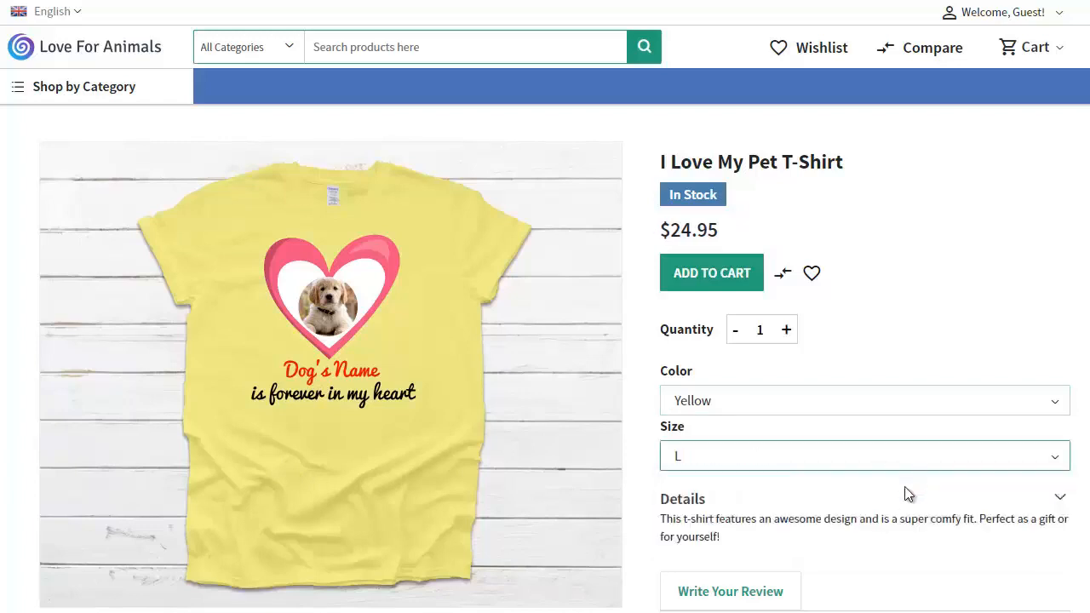
{"action": "left_click", "coordinate": [904, 499]}
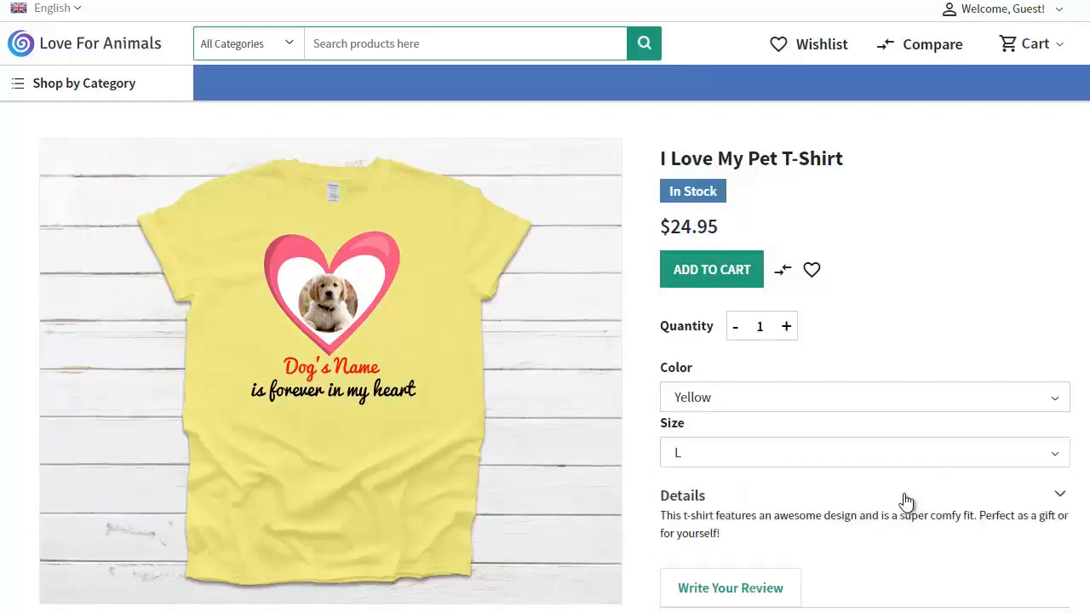
Step: Choose the blue heart for the T-shirt design and upload 1702823.jpg as the dog's photo
{"action": "scroll", "coordinate": [906, 499], "scroll_direction": "down", "scroll_amount": 3}
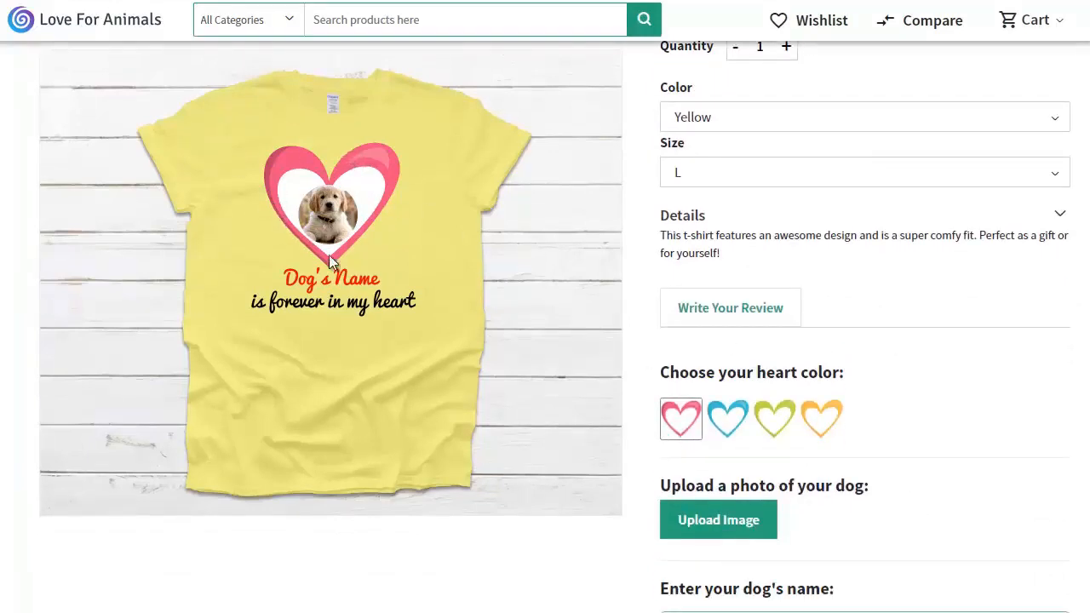
{"action": "left_click", "coordinate": [726, 419]}
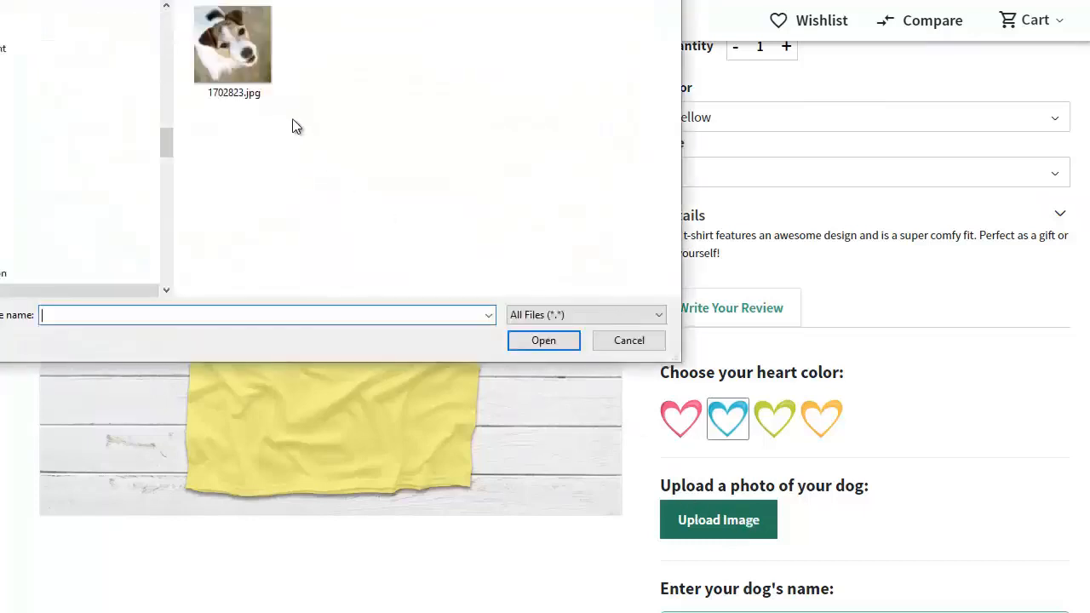
{"action": "left_click", "coordinate": [236, 40]}
{"action": "left_click", "coordinate": [538, 341]}
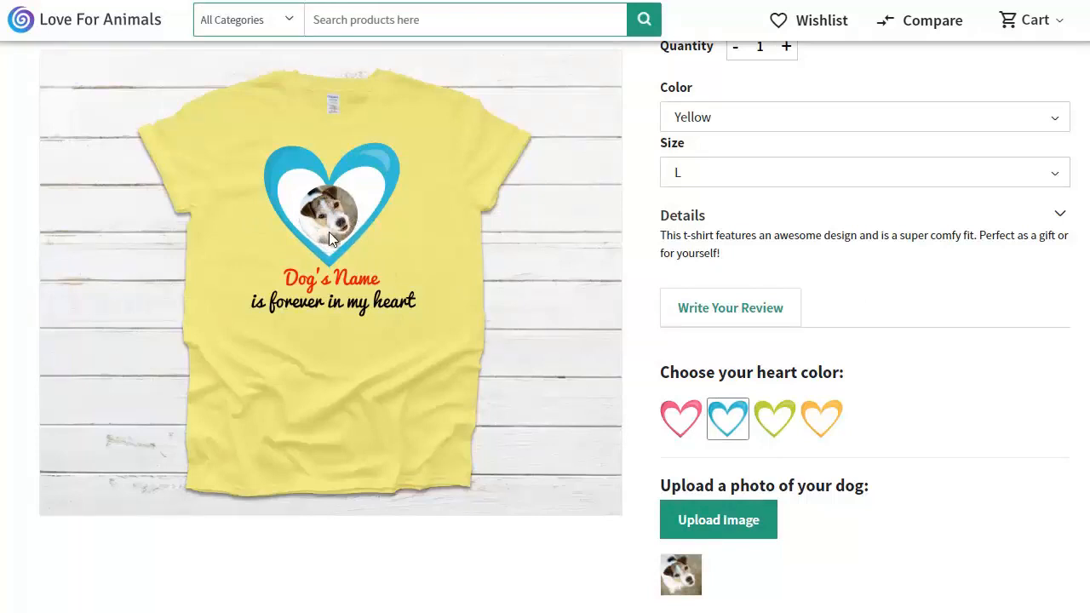
Step: Enter Scruffy as the dog's name on the T-shirt
{"action": "scroll", "coordinate": [799, 395], "scroll_direction": "down", "scroll_amount": 3}
{"action": "left_click", "coordinate": [757, 457]}
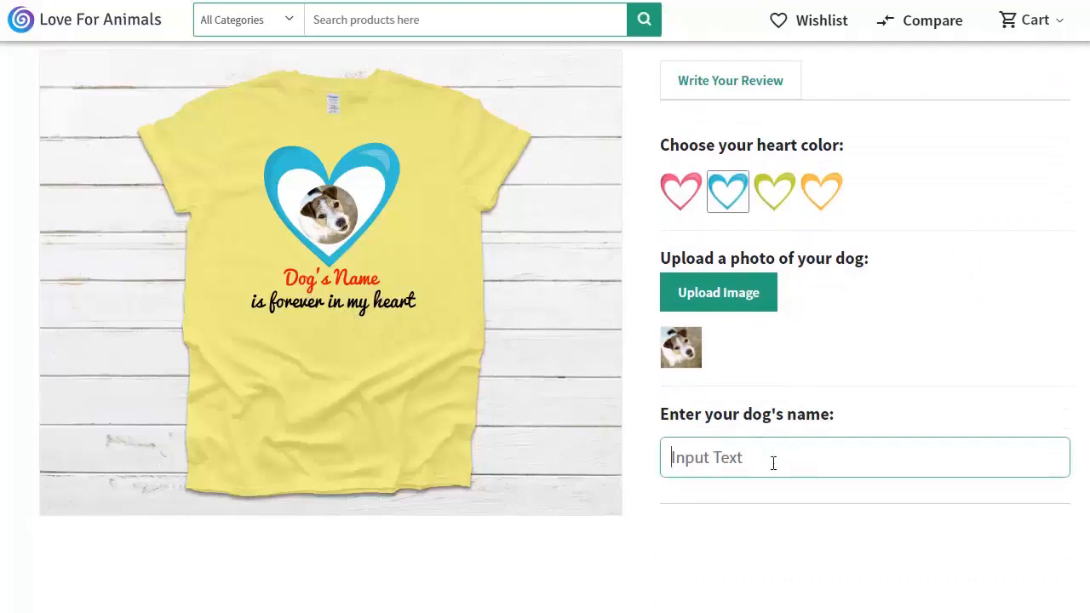
{"action": "type", "text": "Scruffy"}
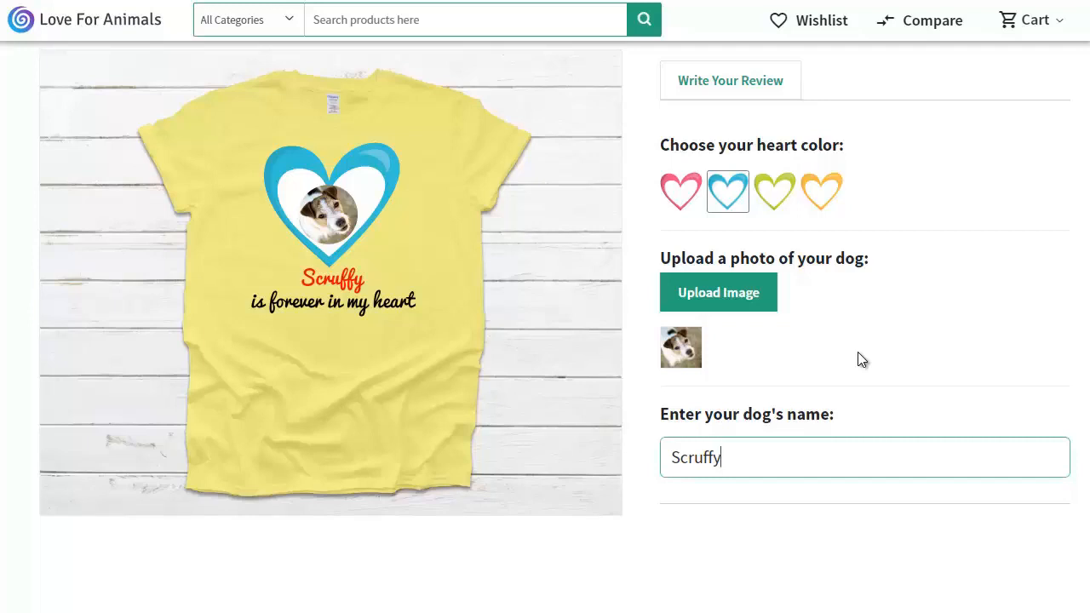
{"action": "scroll", "coordinate": [860, 358], "scroll_direction": "up", "scroll_amount": 6}
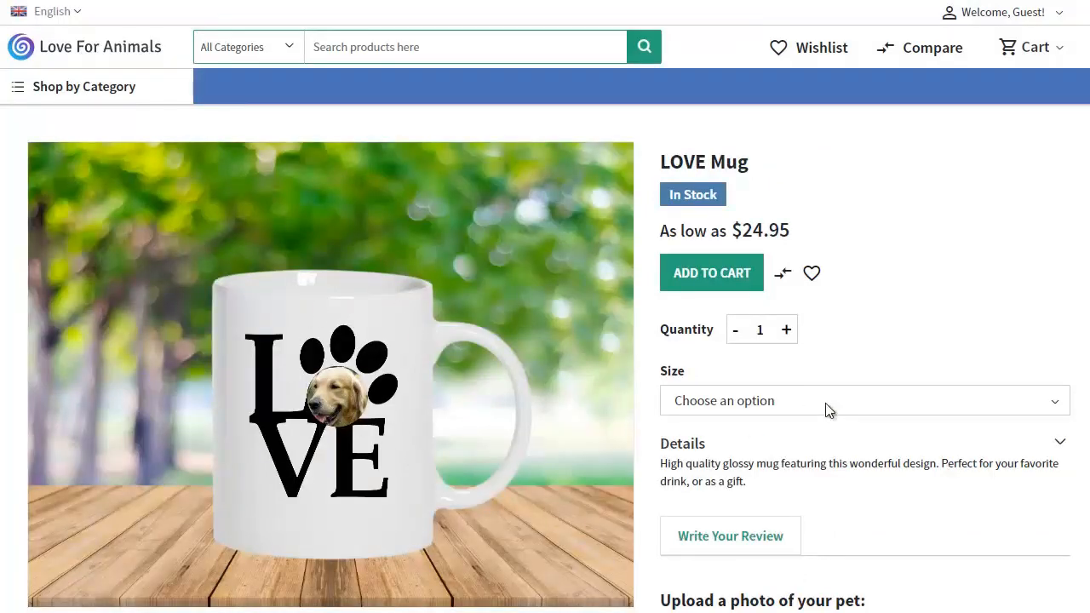
Step: Upload a pet photo to personalize the LOVE Mug
{"action": "scroll", "coordinate": [879, 304], "scroll_direction": "down", "scroll_amount": 3}
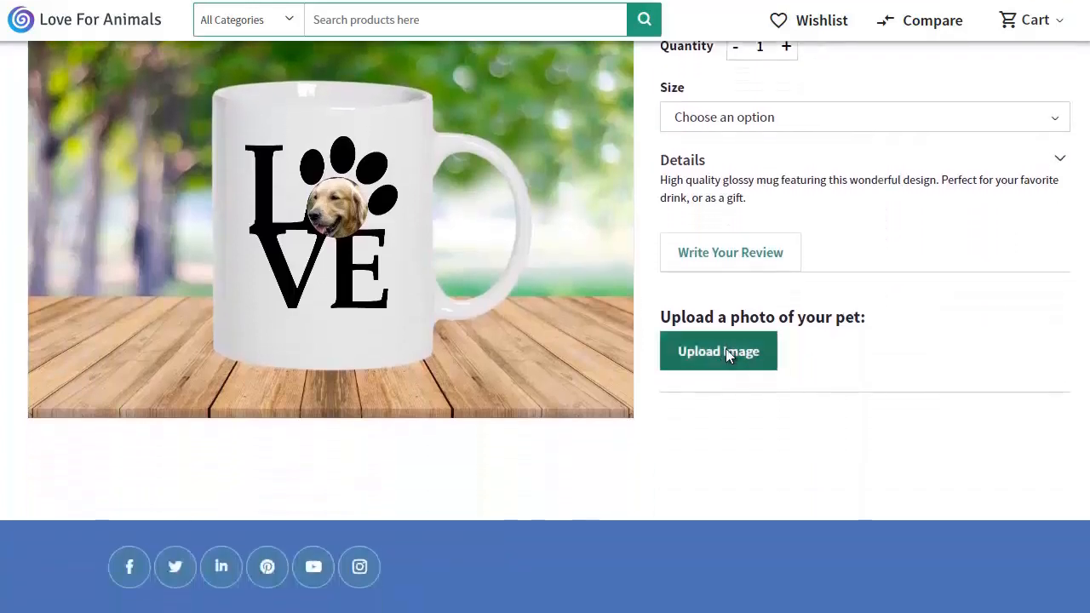
{"action": "left_click", "coordinate": [727, 347]}
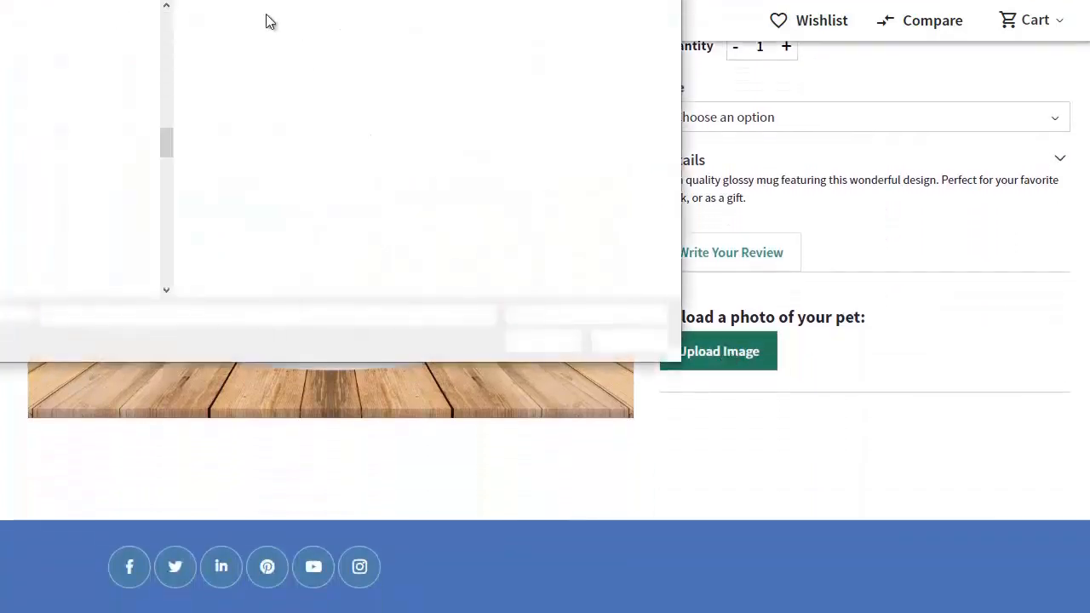
{"action": "double_click", "coordinate": [246, 49]}
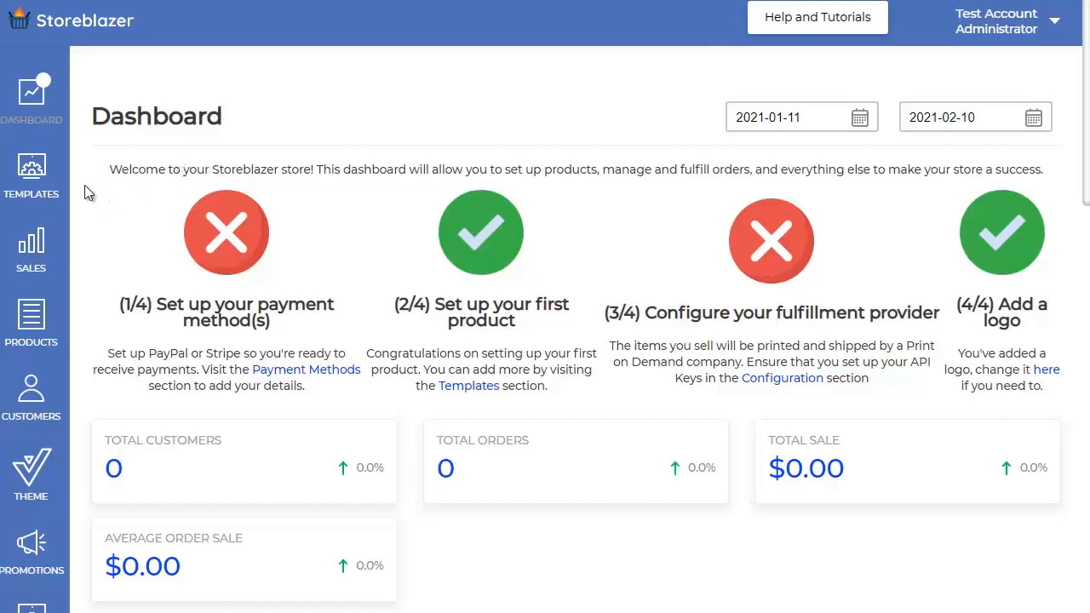
Step: In the Storeblazer admin, open the premade templates for choosing a single design
{"action": "left_click", "coordinate": [37, 174]}
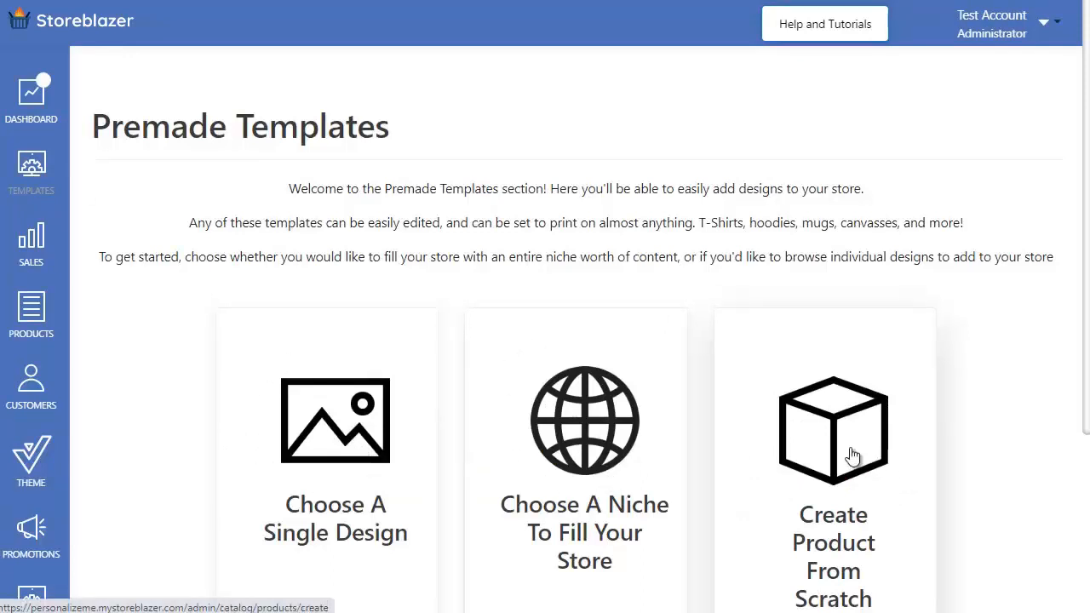
{"action": "left_click", "coordinate": [345, 439]}
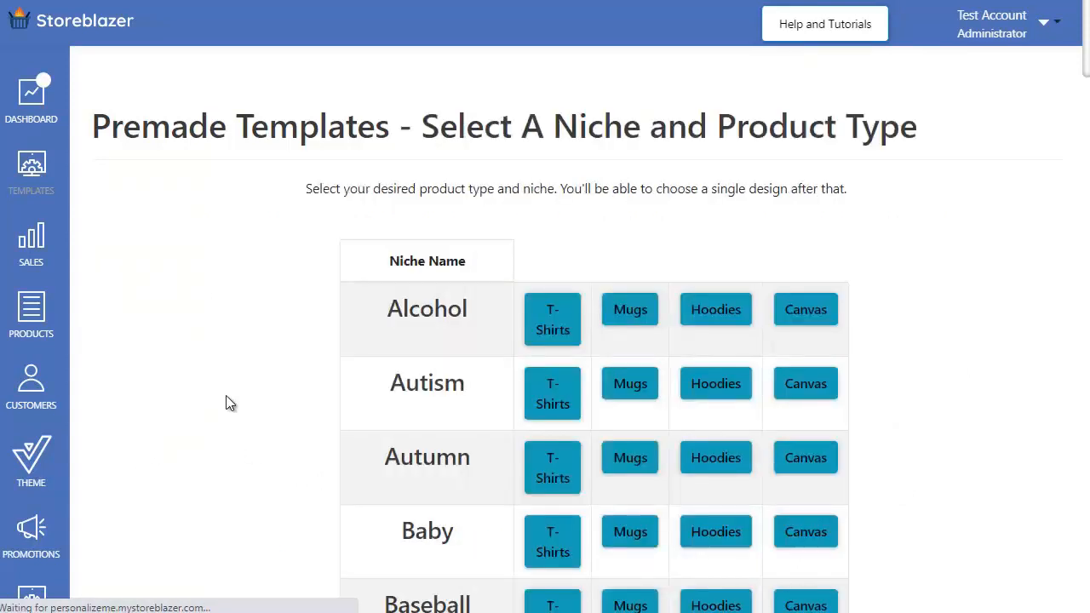
Step: Find the Fathers Day niche in the template list and open its T-shirt designs
{"action": "scroll", "coordinate": [230, 401], "scroll_direction": "down", "scroll_amount": 5}
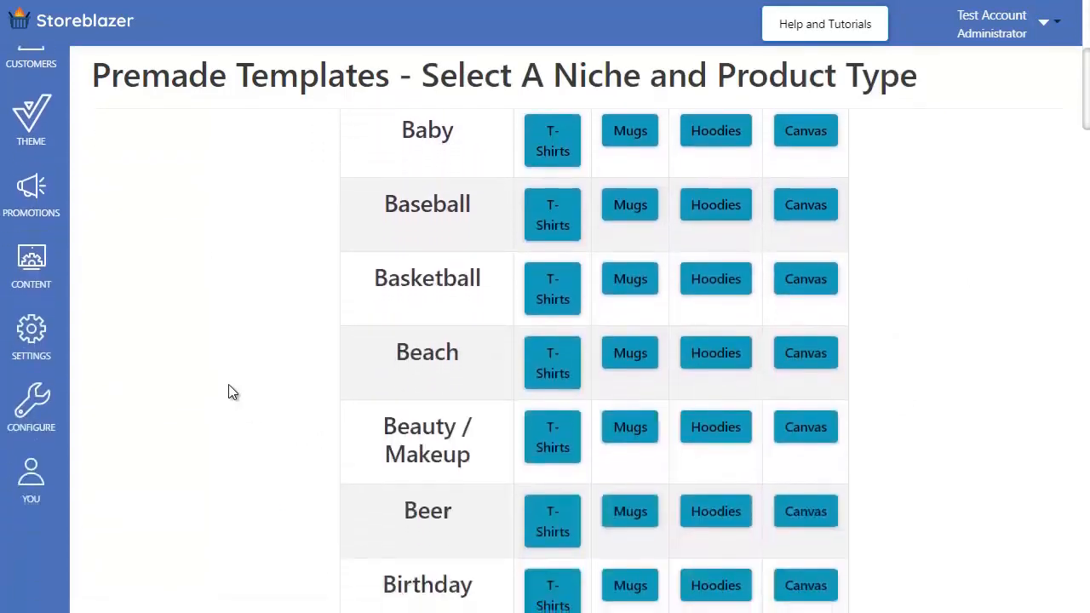
{"action": "scroll", "coordinate": [230, 392], "scroll_direction": "down", "scroll_amount": 8}
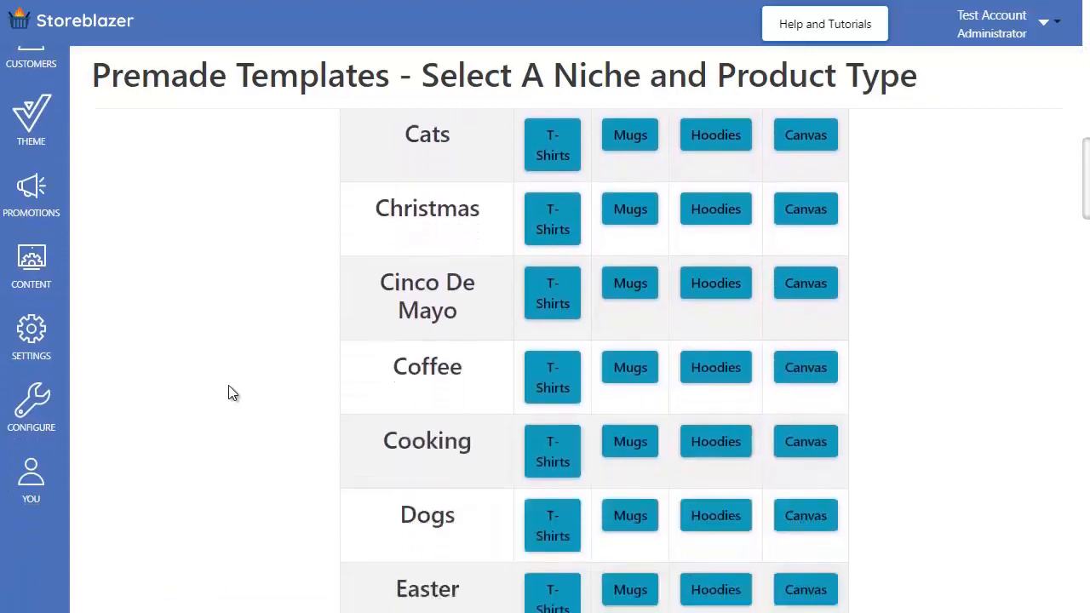
{"action": "scroll", "coordinate": [230, 393], "scroll_direction": "down", "scroll_amount": 6}
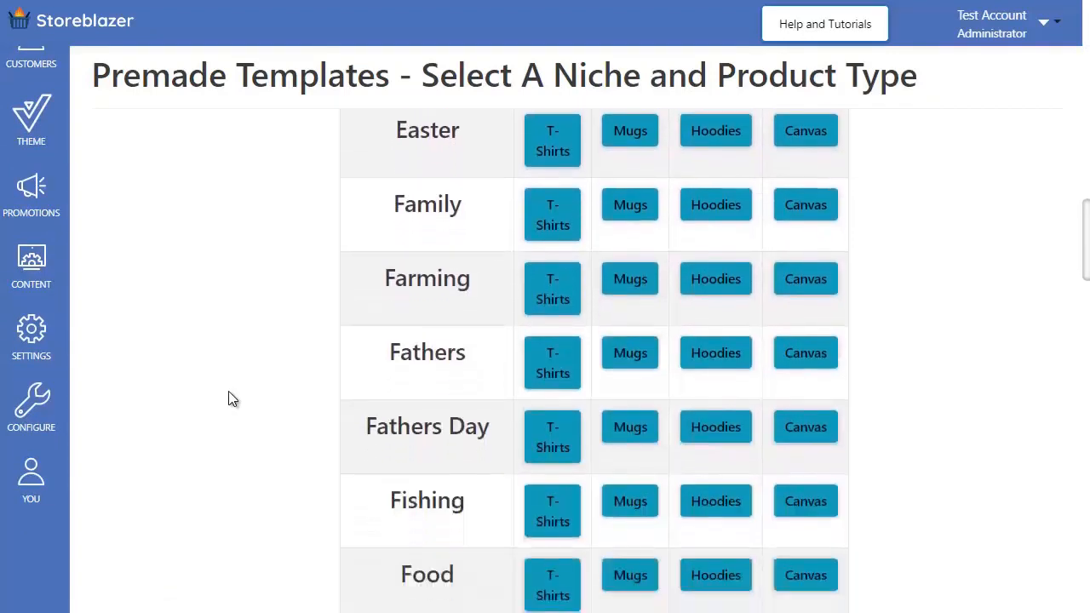
{"action": "scroll", "coordinate": [230, 396], "scroll_direction": "down", "scroll_amount": 3}
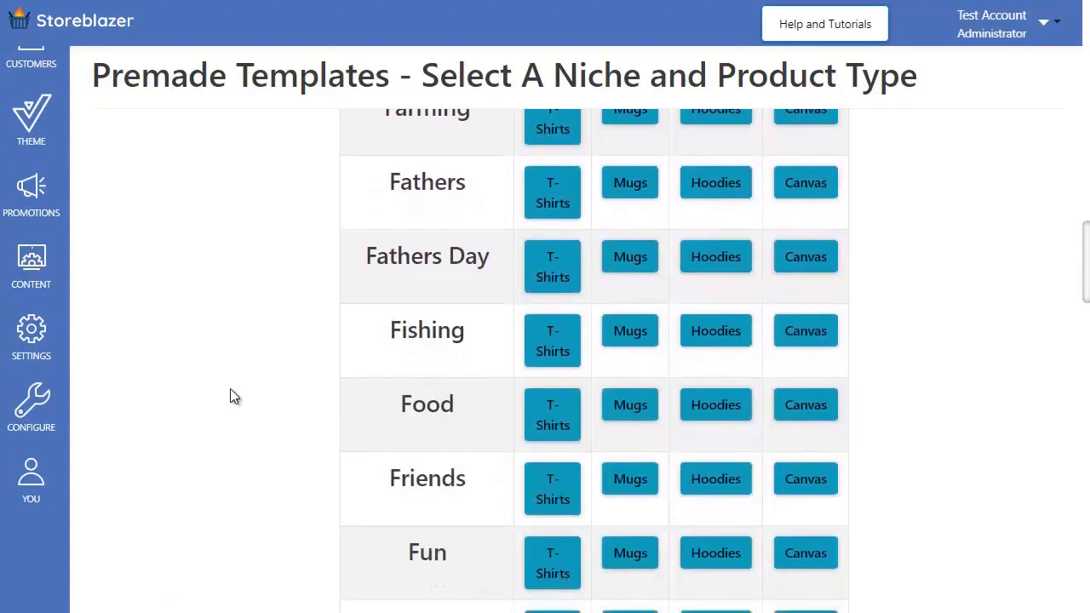
{"action": "scroll", "coordinate": [230, 396], "scroll_direction": "up", "scroll_amount": 4}
{"action": "scroll", "coordinate": [234, 396], "scroll_direction": "down", "scroll_amount": 3}
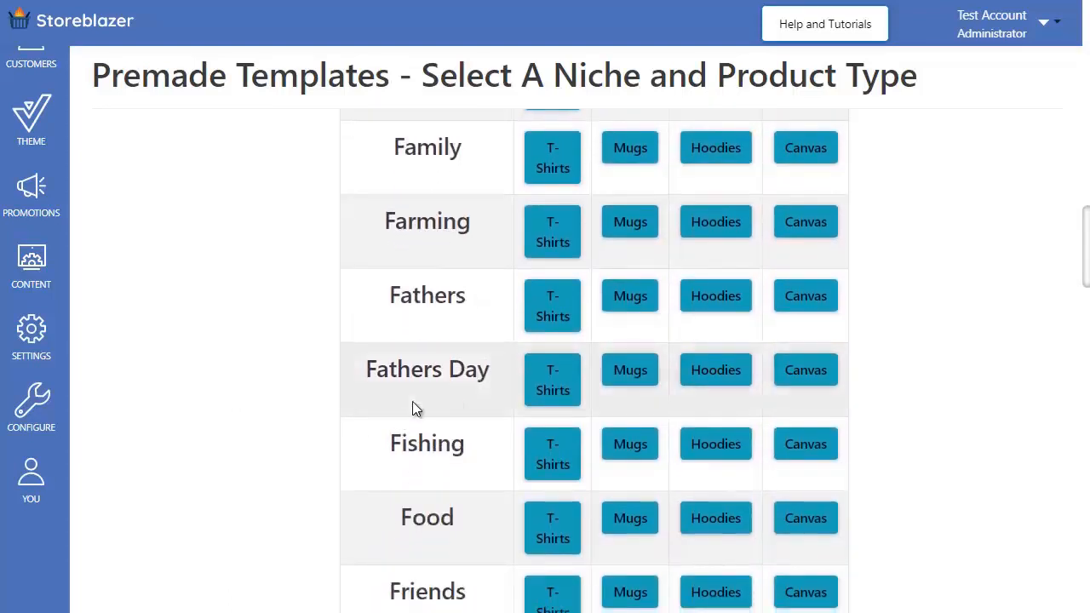
{"action": "left_click", "coordinate": [555, 377]}
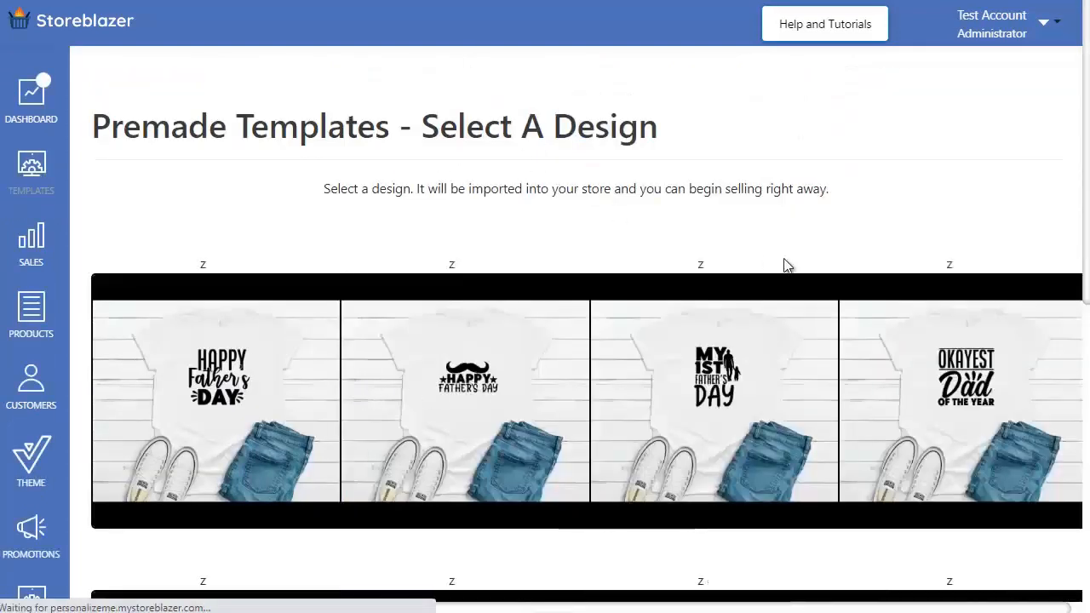
Step: Look through the Fathers Day T-shirt designs and return to the list of niches and product types
{"action": "scroll", "coordinate": [786, 265], "scroll_direction": "down", "scroll_amount": 5}
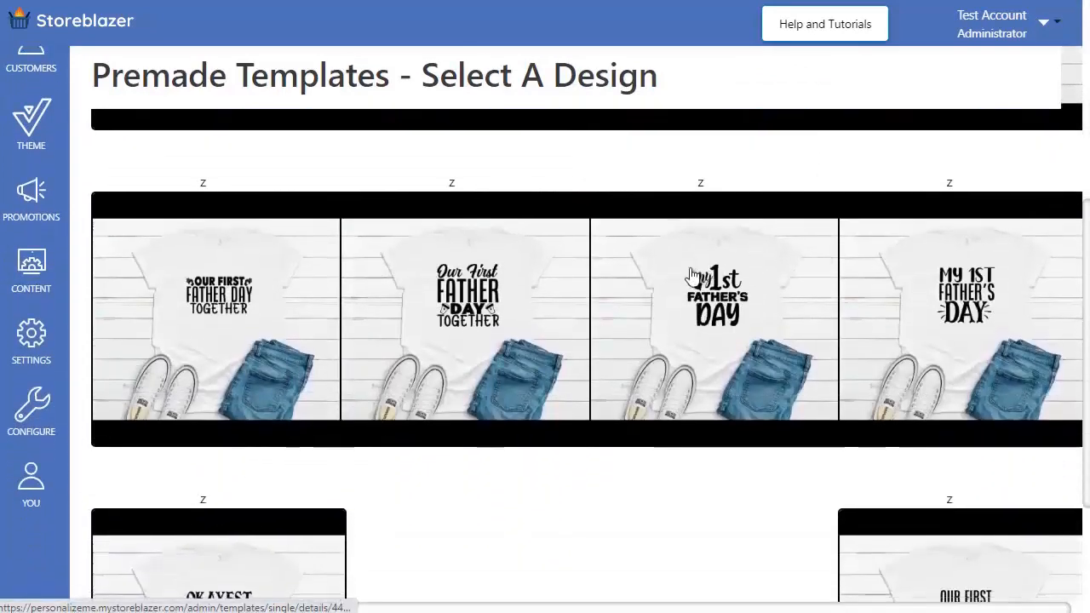
{"action": "scroll", "coordinate": [691, 279], "scroll_direction": "down", "scroll_amount": 2}
{"action": "scroll", "coordinate": [669, 287], "scroll_direction": "up", "scroll_amount": 2}
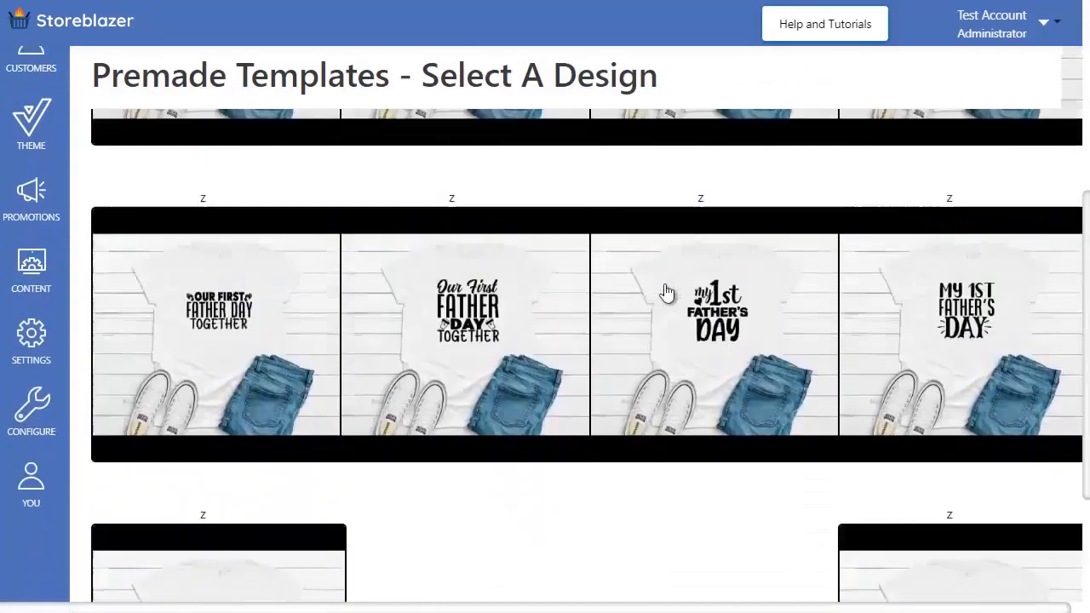
{"action": "scroll", "coordinate": [667, 292], "scroll_direction": "up", "scroll_amount": 5}
{"action": "scroll", "coordinate": [660, 291], "scroll_direction": "down", "scroll_amount": 4}
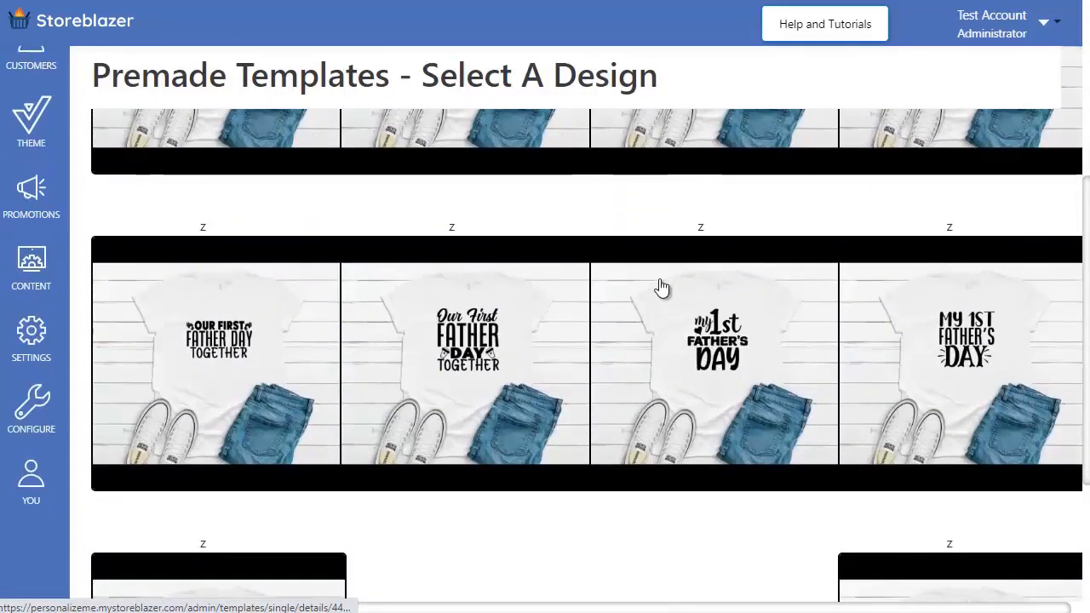
{"action": "scroll", "coordinate": [662, 288], "scroll_direction": "up", "scroll_amount": 5}
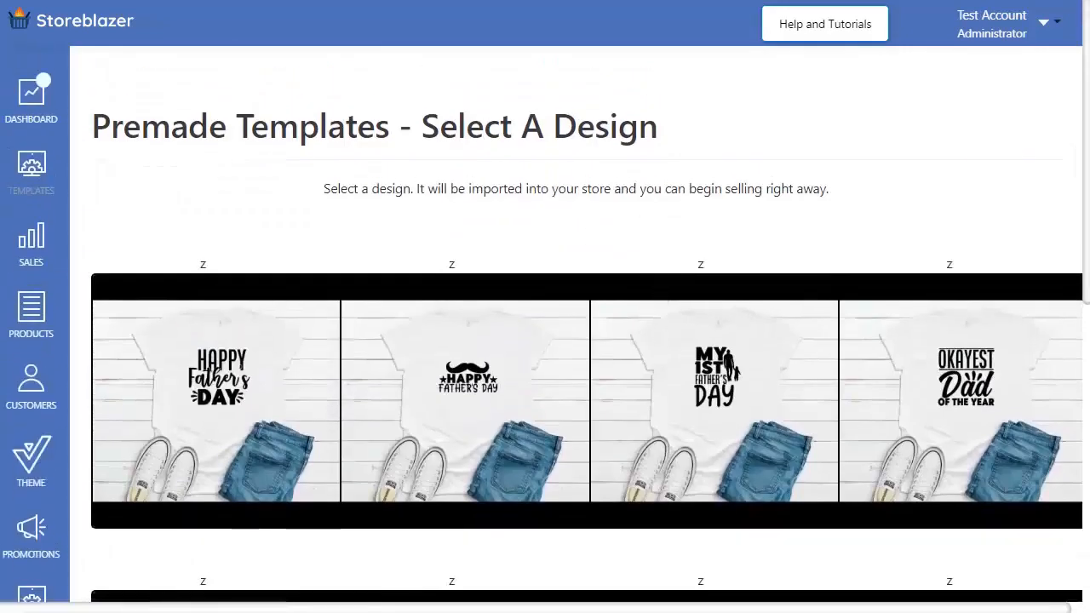
{"action": "key", "text": "alt+Left"}
Step: Open the T-shirt designs of the Fathers niche
{"action": "scroll", "coordinate": [269, 291], "scroll_direction": "up", "scroll_amount": 6}
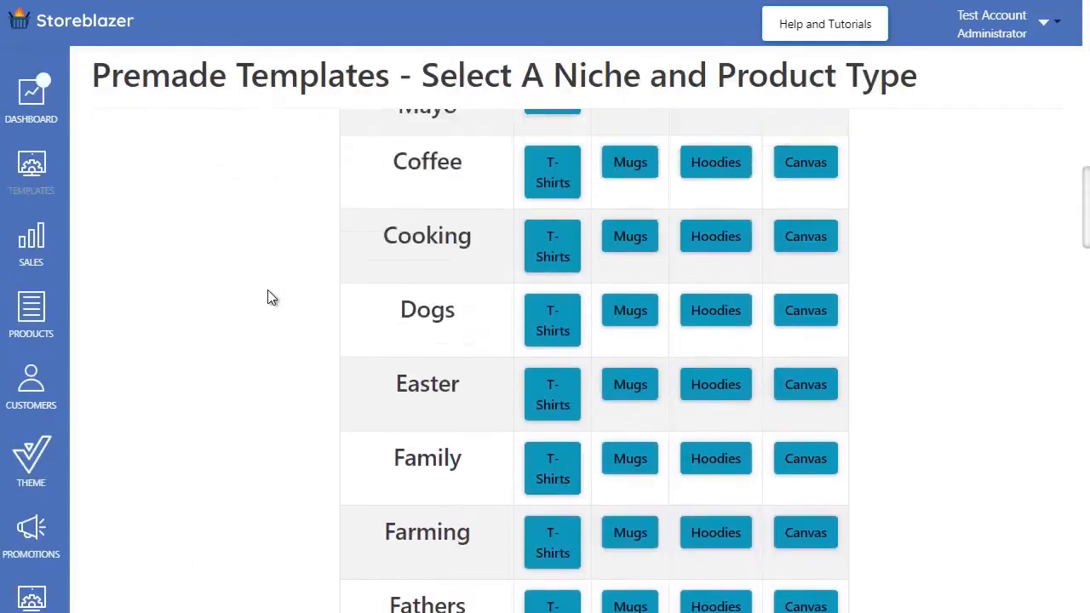
{"action": "scroll", "coordinate": [269, 298], "scroll_direction": "down", "scroll_amount": 6}
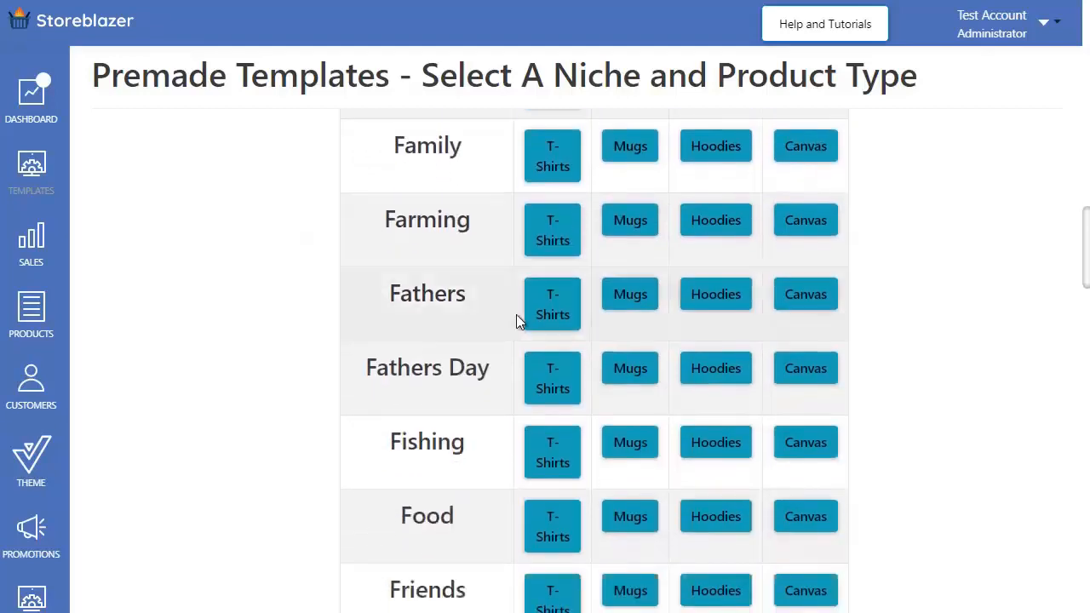
{"action": "left_click", "coordinate": [555, 305]}
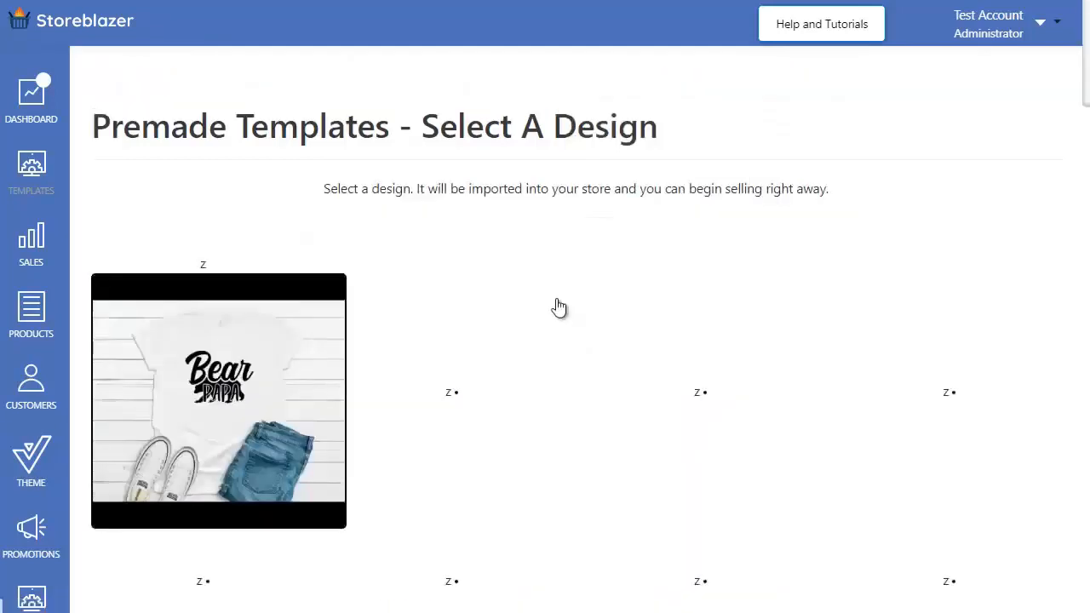
Step: Select the first "Best Dad in the World" T-shirt design for import into the store
{"action": "scroll", "coordinate": [690, 371], "scroll_direction": "down", "scroll_amount": 2}
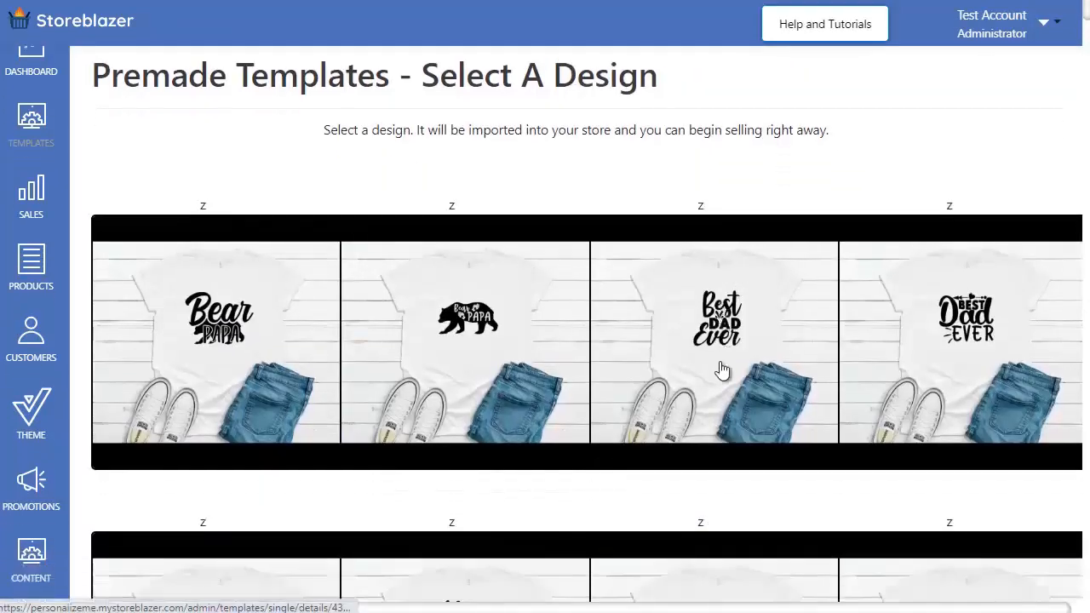
{"action": "scroll", "coordinate": [640, 369], "scroll_direction": "down", "scroll_amount": 2}
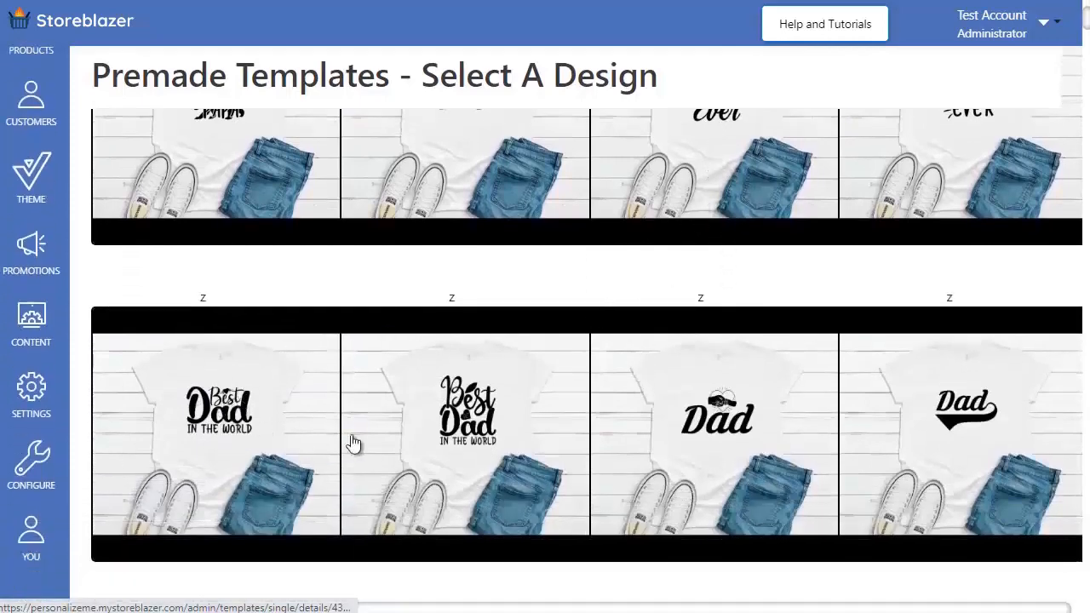
{"action": "left_click", "coordinate": [217, 424]}
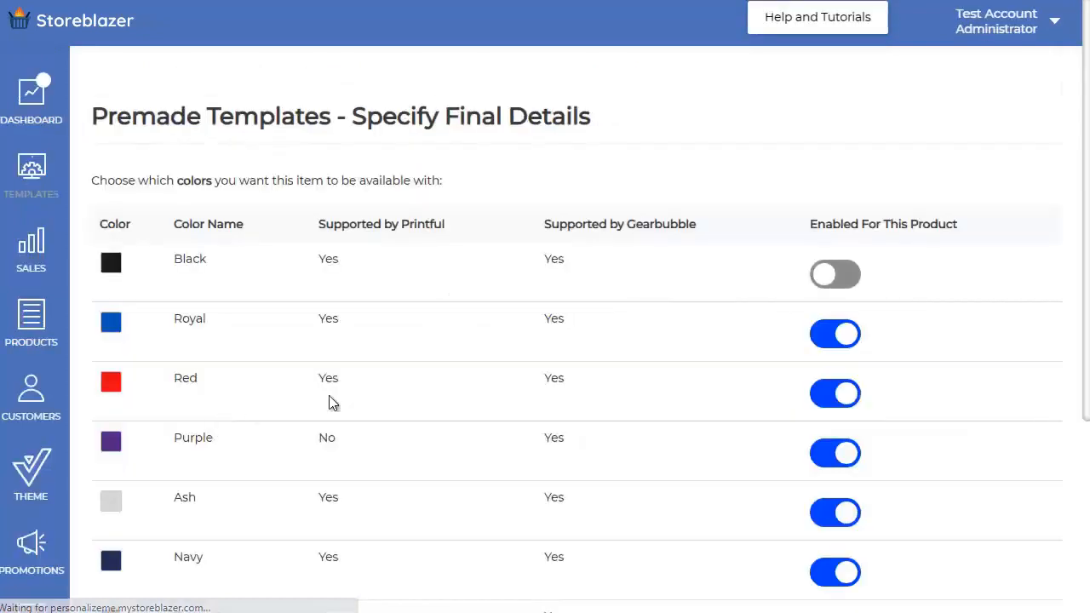
Step: Disable the Purple, Yellow, Ocean Blue and White colors for the T-shirt and add the product to the store
{"action": "scroll", "coordinate": [357, 294], "scroll_direction": "down", "scroll_amount": 5}
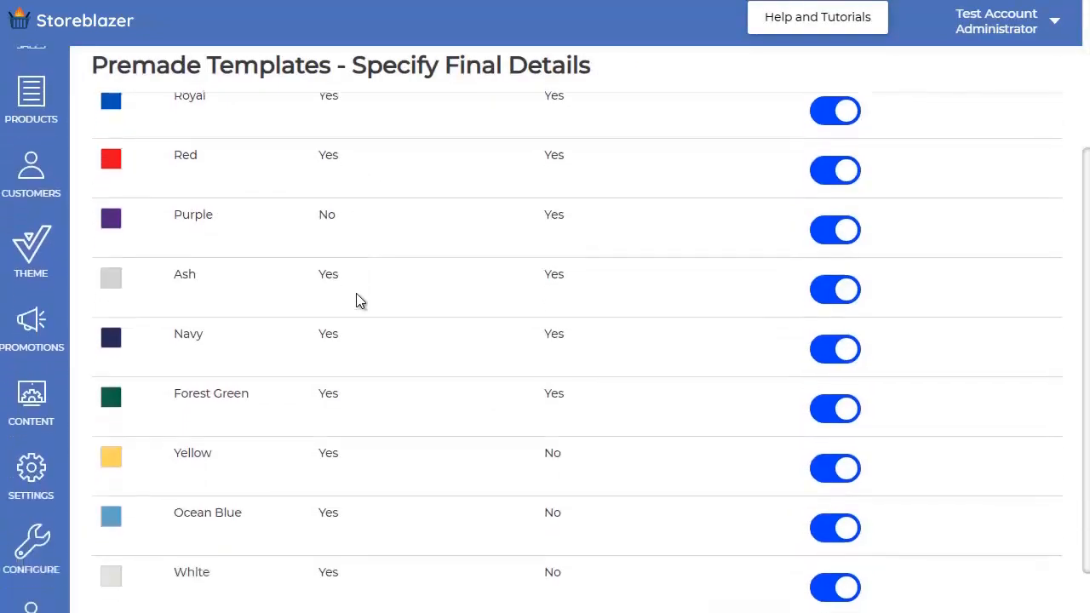
{"action": "scroll", "coordinate": [358, 294], "scroll_direction": "up", "scroll_amount": 4}
{"action": "scroll", "coordinate": [360, 299], "scroll_direction": "up", "scroll_amount": 1}
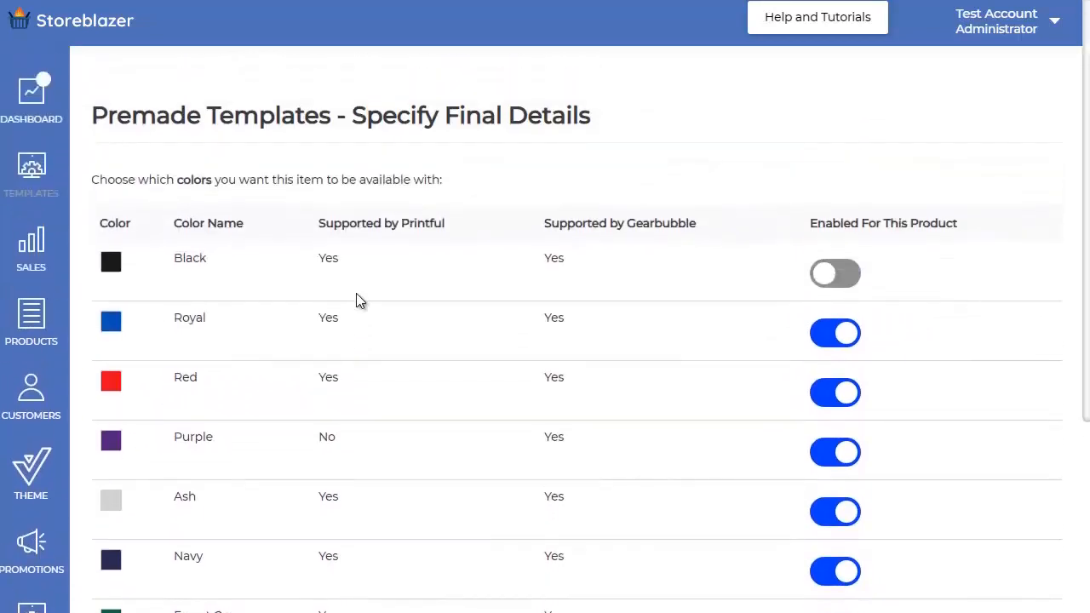
{"action": "scroll", "coordinate": [554, 293], "scroll_direction": "down", "scroll_amount": 2}
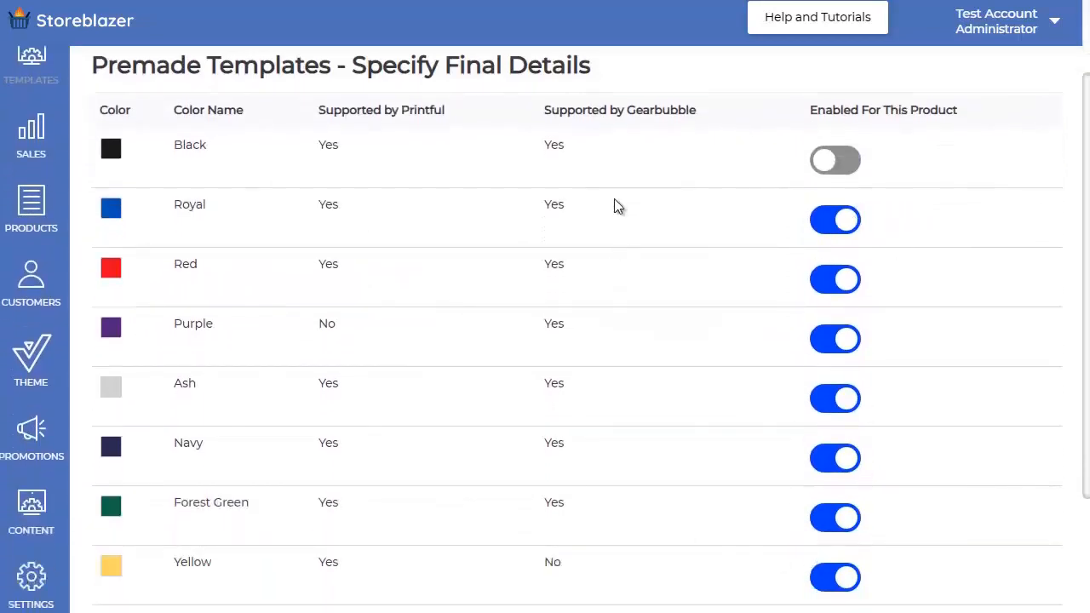
{"action": "scroll", "coordinate": [357, 202], "scroll_direction": "up", "scroll_amount": 1}
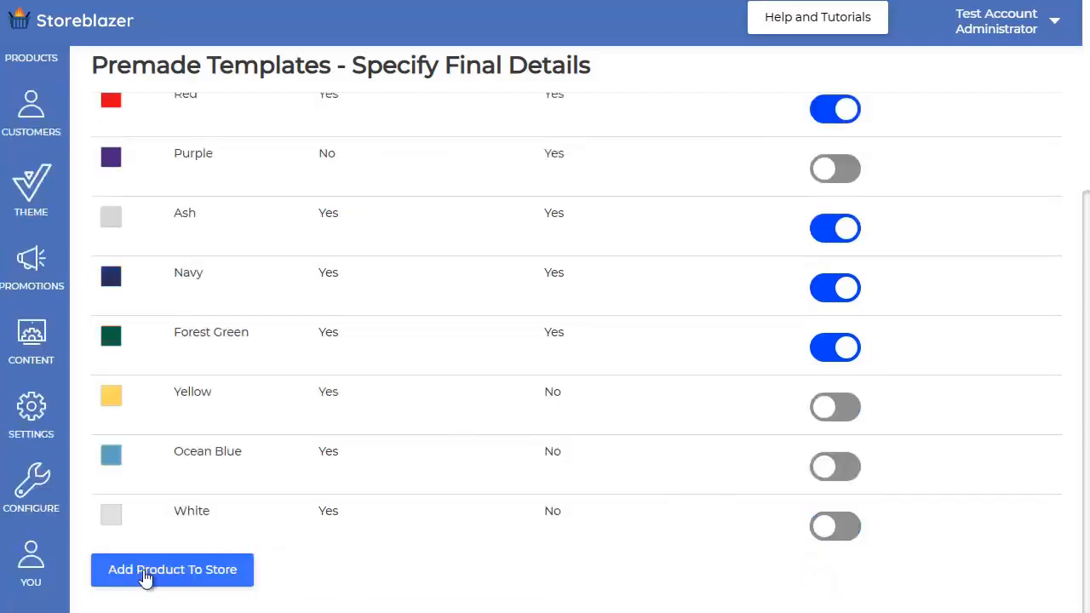
{"action": "left_click", "coordinate": [160, 572]}
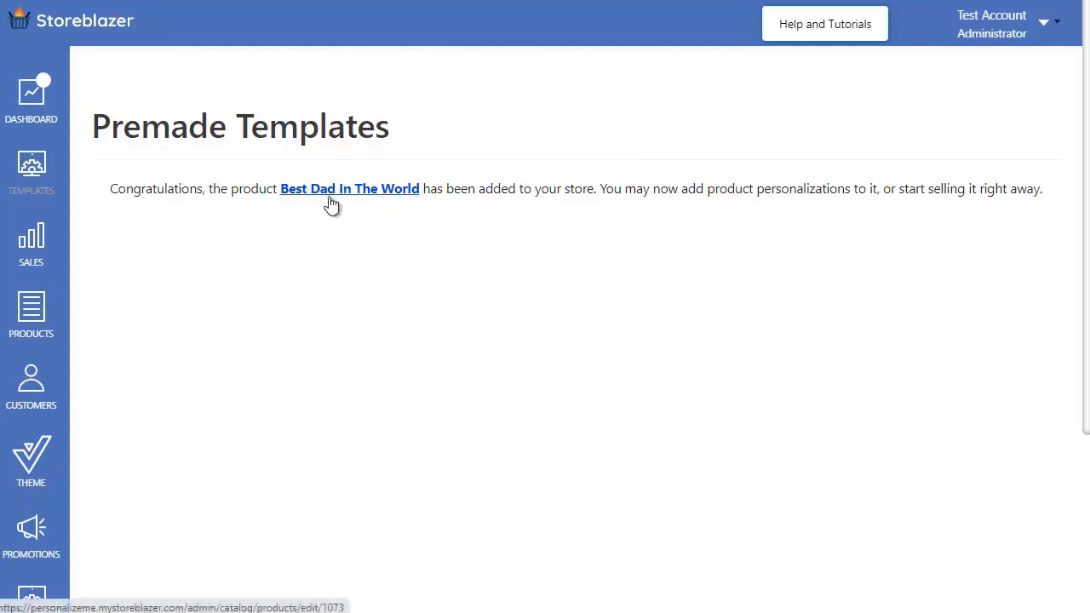
Step: Open the store's product list and set it to show 50 items per page
{"action": "left_click", "coordinate": [32, 311]}
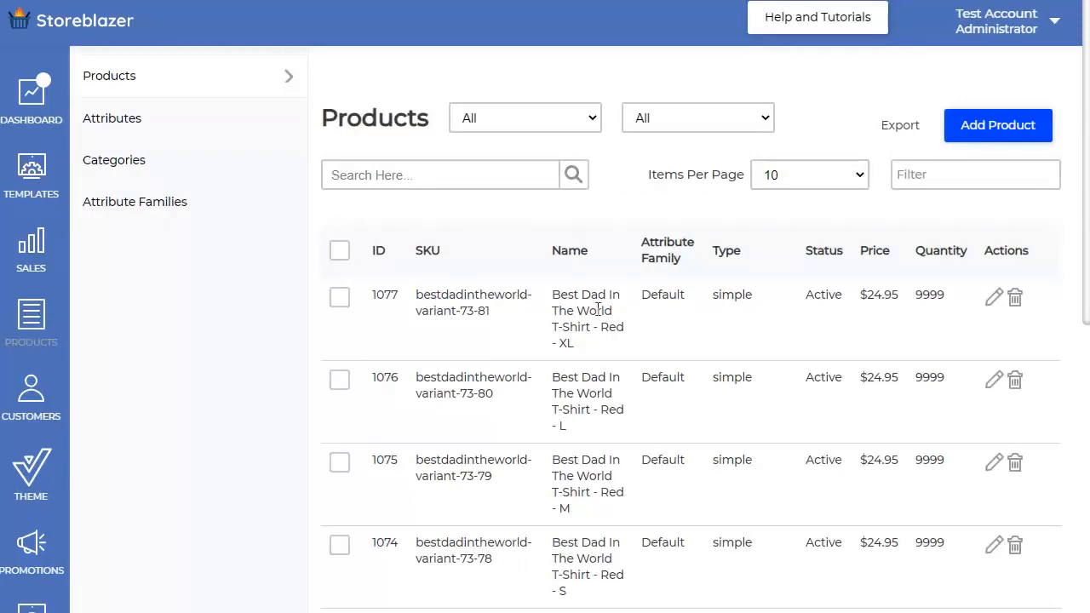
{"action": "scroll", "coordinate": [491, 315], "scroll_direction": "down", "scroll_amount": 1}
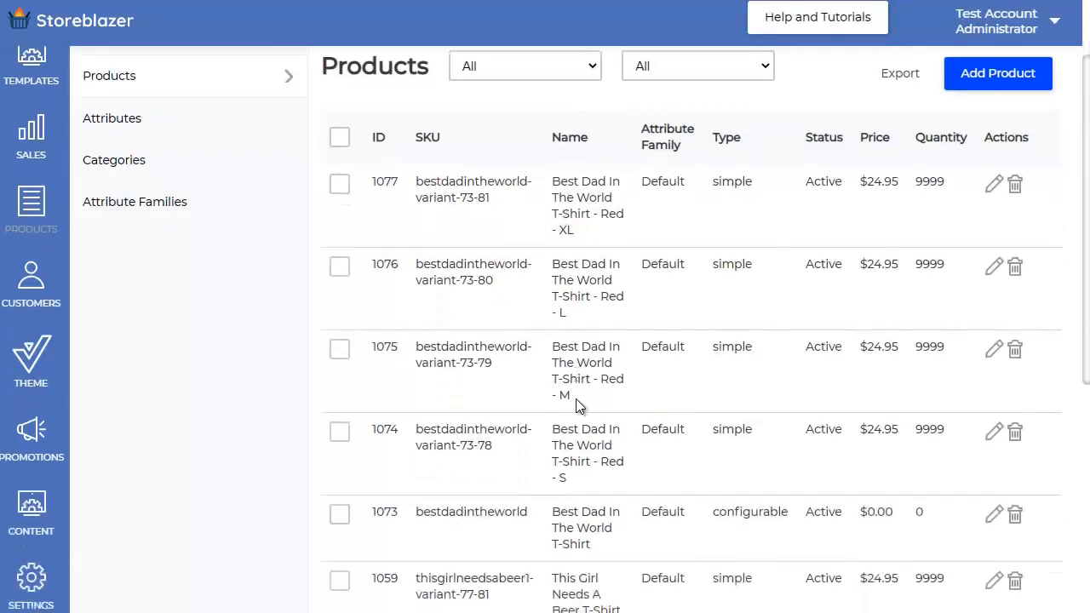
{"action": "scroll", "coordinate": [576, 408], "scroll_direction": "down", "scroll_amount": 4}
{"action": "scroll", "coordinate": [576, 410], "scroll_direction": "up", "scroll_amount": 2}
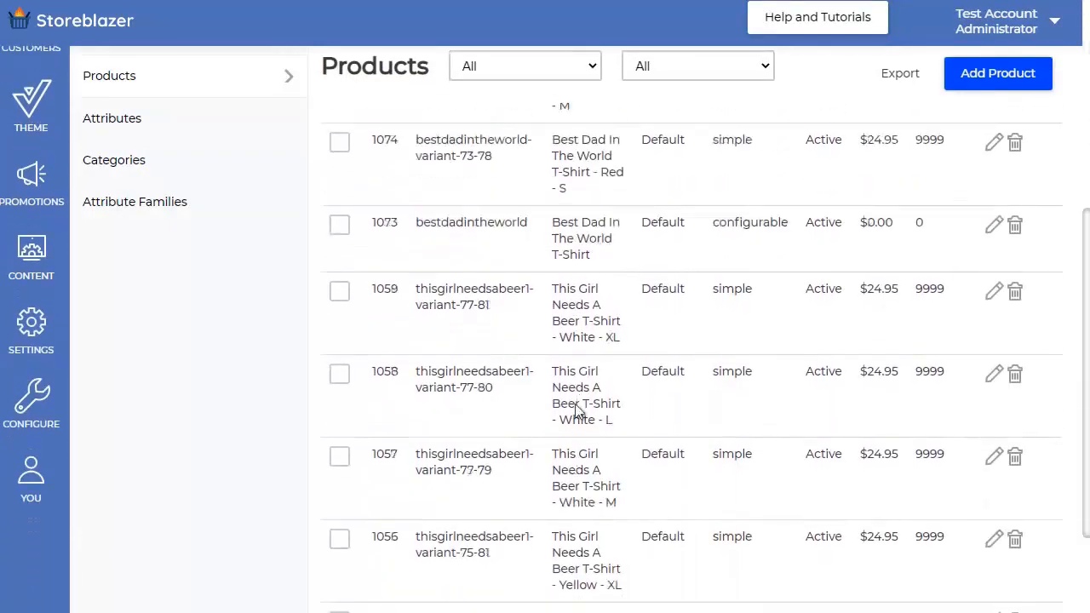
{"action": "scroll", "coordinate": [576, 408], "scroll_direction": "up", "scroll_amount": 3}
{"action": "scroll", "coordinate": [577, 415], "scroll_direction": "down", "scroll_amount": 3}
{"action": "scroll", "coordinate": [579, 418], "scroll_direction": "up", "scroll_amount": 5}
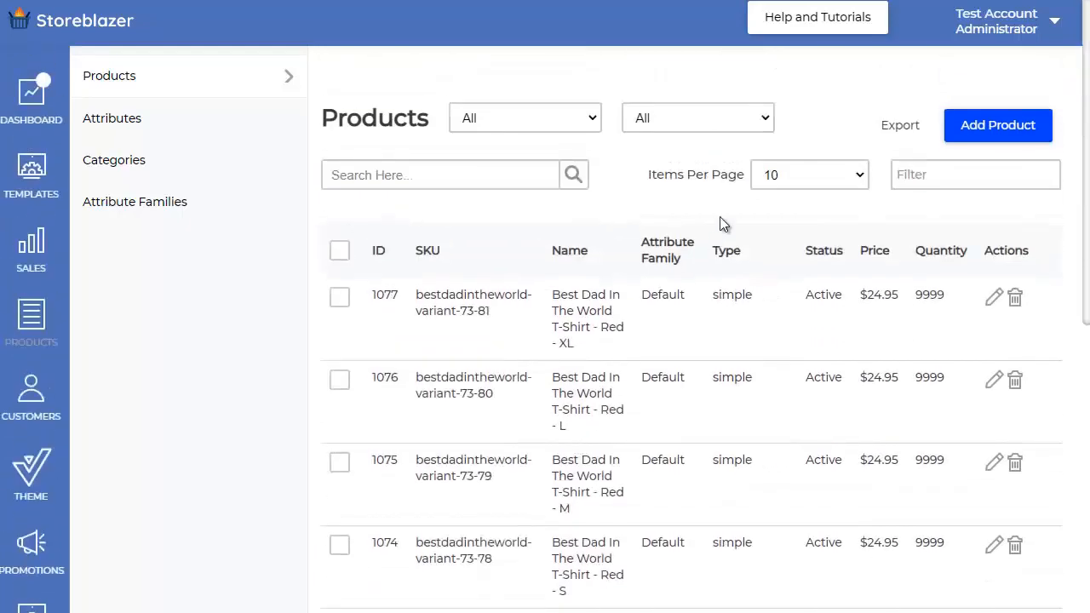
{"action": "left_click", "coordinate": [819, 185]}
{"action": "left_click", "coordinate": [842, 186]}
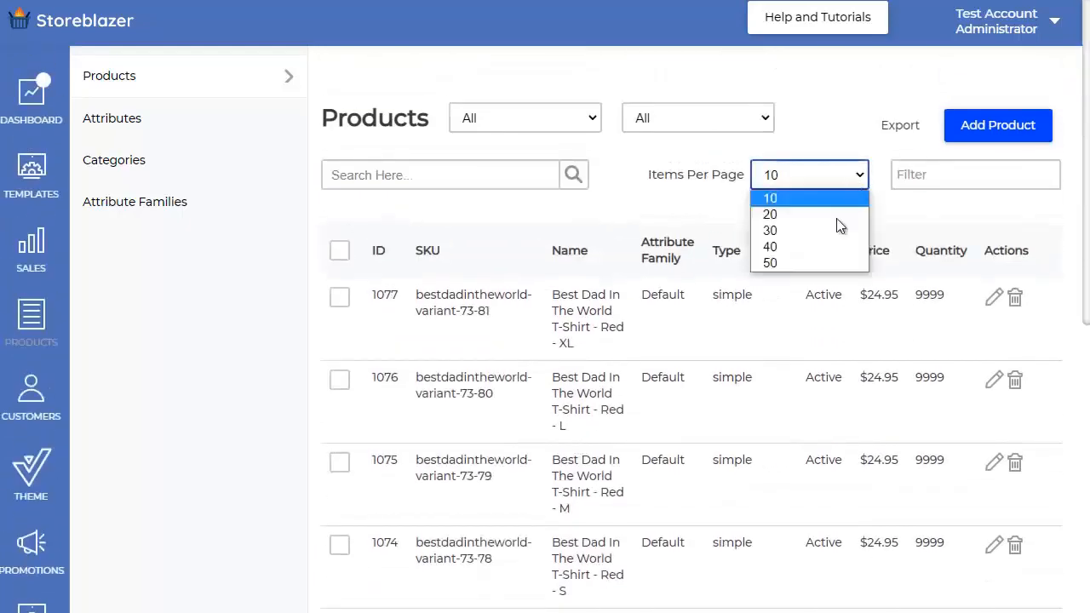
{"action": "left_click", "coordinate": [804, 264]}
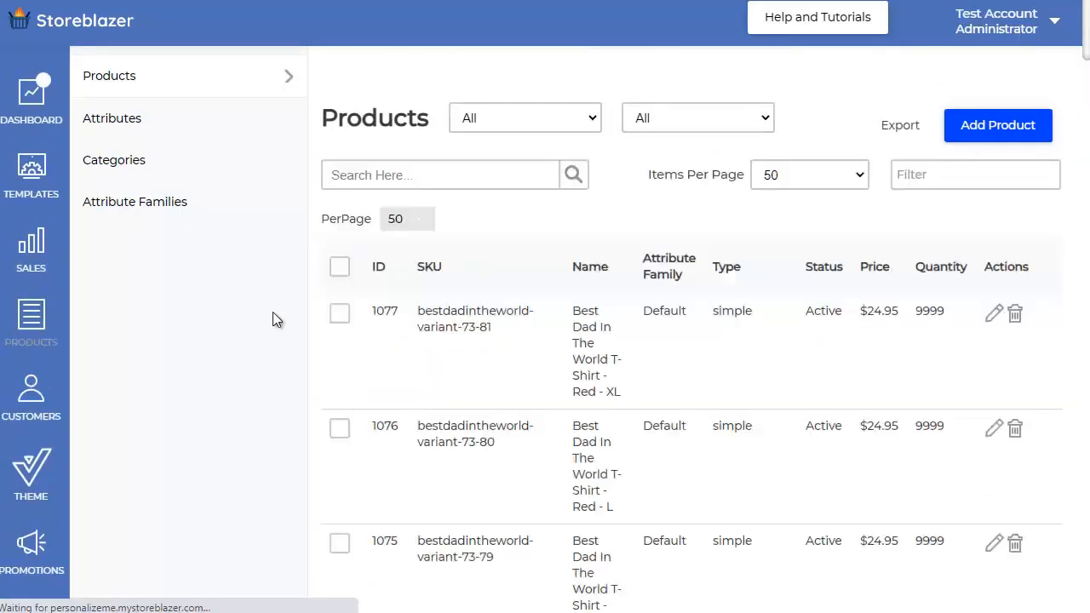
Step: Find the configurable Best Dad In The World T-Shirt product and open its design and personalizations for editing
{"action": "scroll", "coordinate": [273, 315], "scroll_direction": "down", "scroll_amount": 5}
{"action": "scroll", "coordinate": [273, 312], "scroll_direction": "down", "scroll_amount": 2}
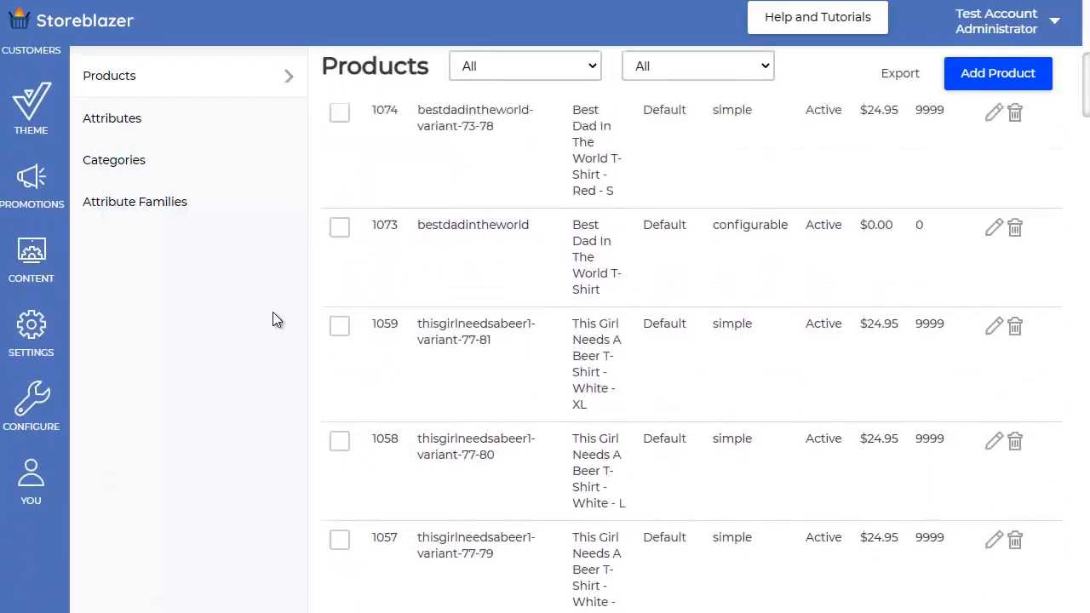
{"action": "scroll", "coordinate": [272, 312], "scroll_direction": "up", "scroll_amount": 1}
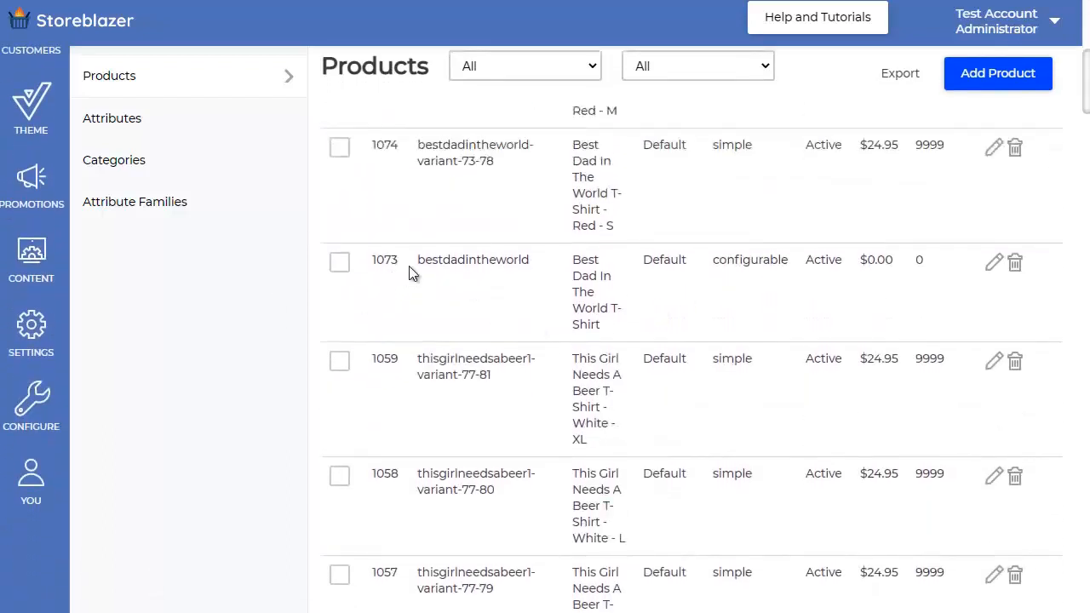
{"action": "left_click_drag", "start_coordinate": [419, 260], "coordinate": [521, 260]}
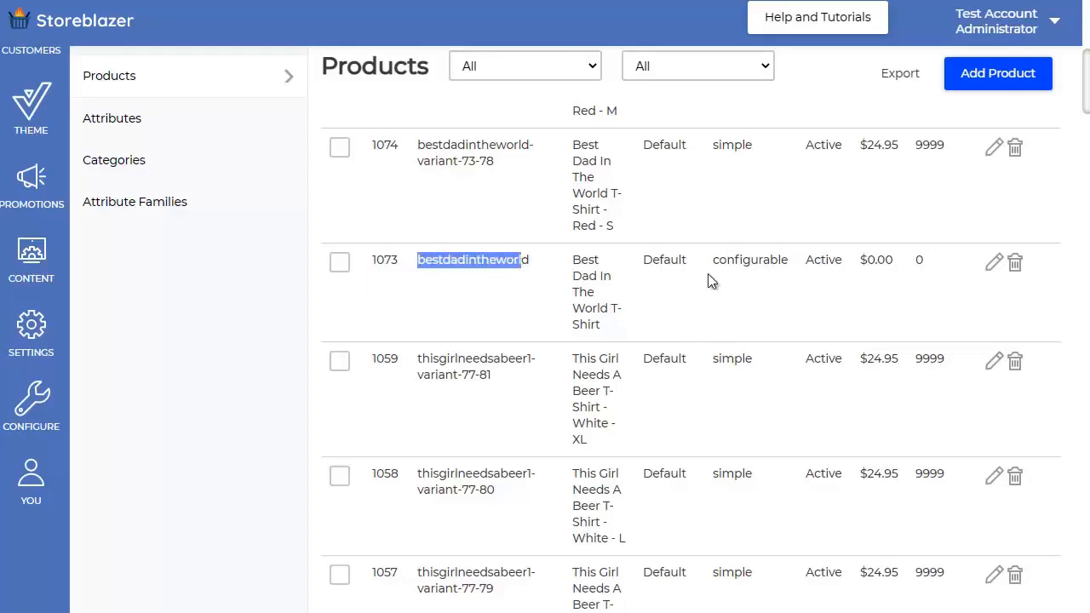
{"action": "left_click_drag", "start_coordinate": [721, 258], "coordinate": [772, 257]}
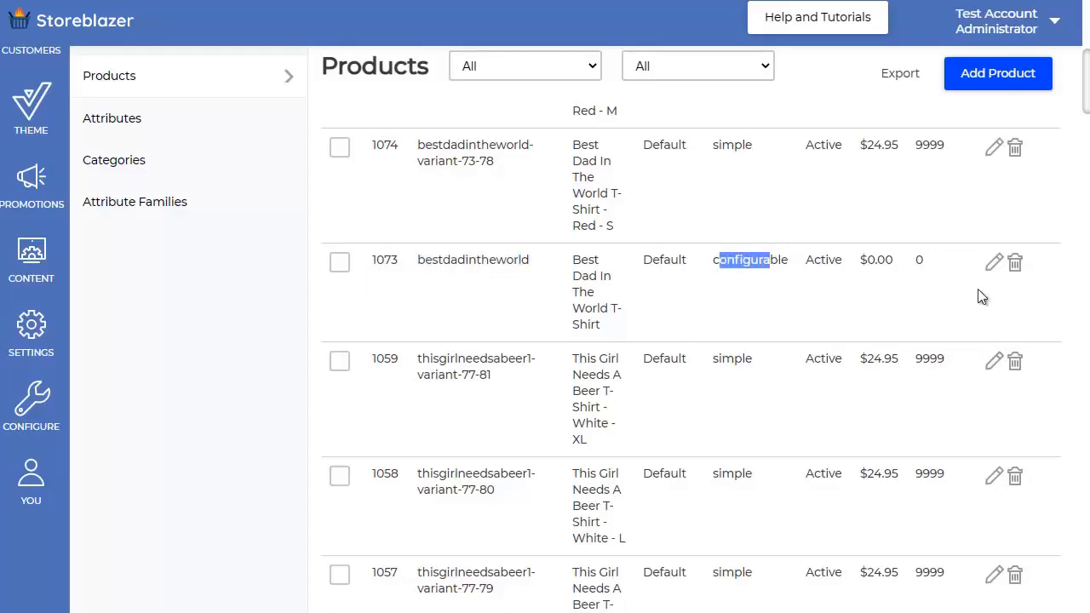
{"action": "left_click", "coordinate": [995, 266]}
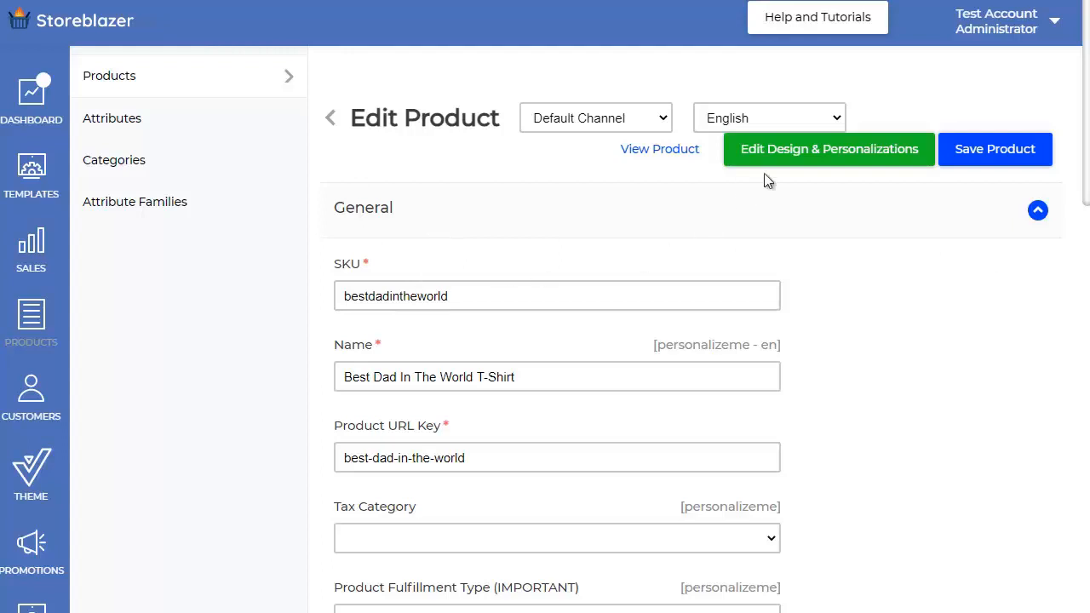
{"action": "left_click", "coordinate": [814, 153]}
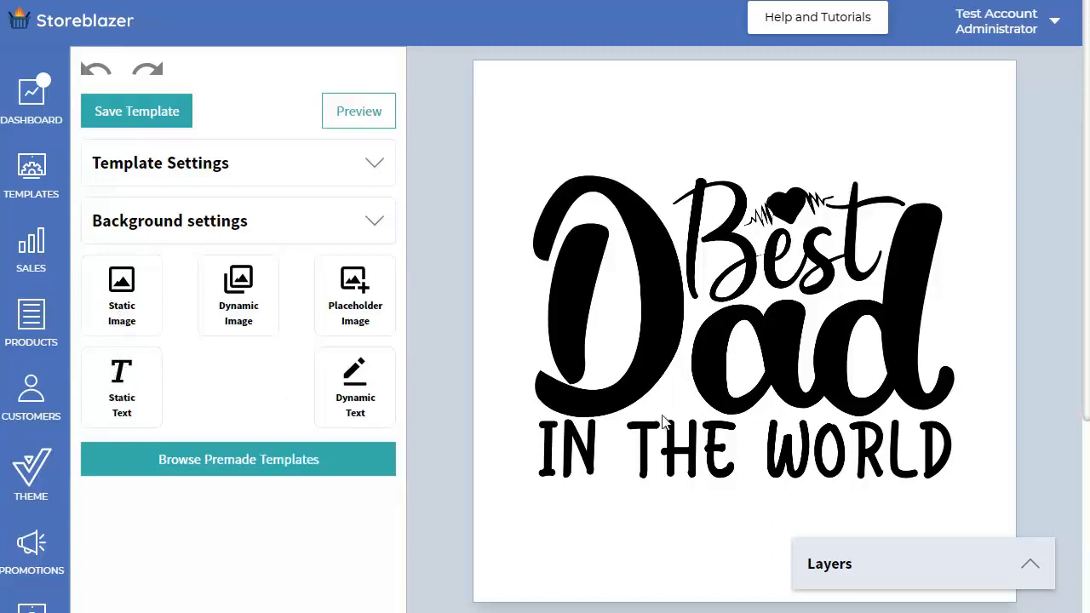
Step: Add a dynamic text element above the Best Dad artwork and widen its box to span the artwork's width
{"action": "left_click", "coordinate": [355, 385]}
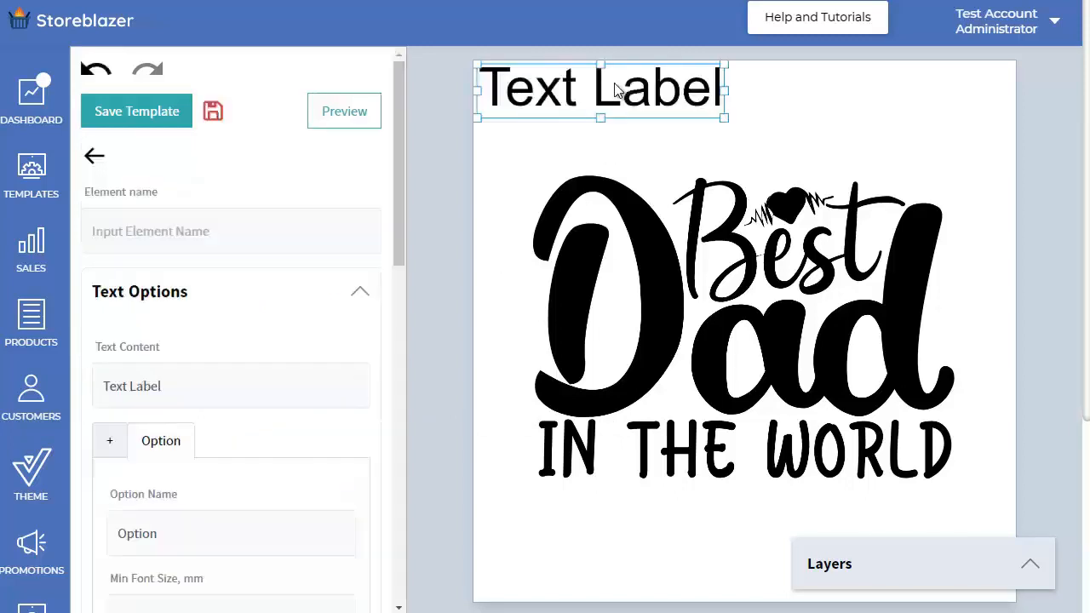
{"action": "left_click_drag", "start_coordinate": [614, 90], "coordinate": [738, 107]}
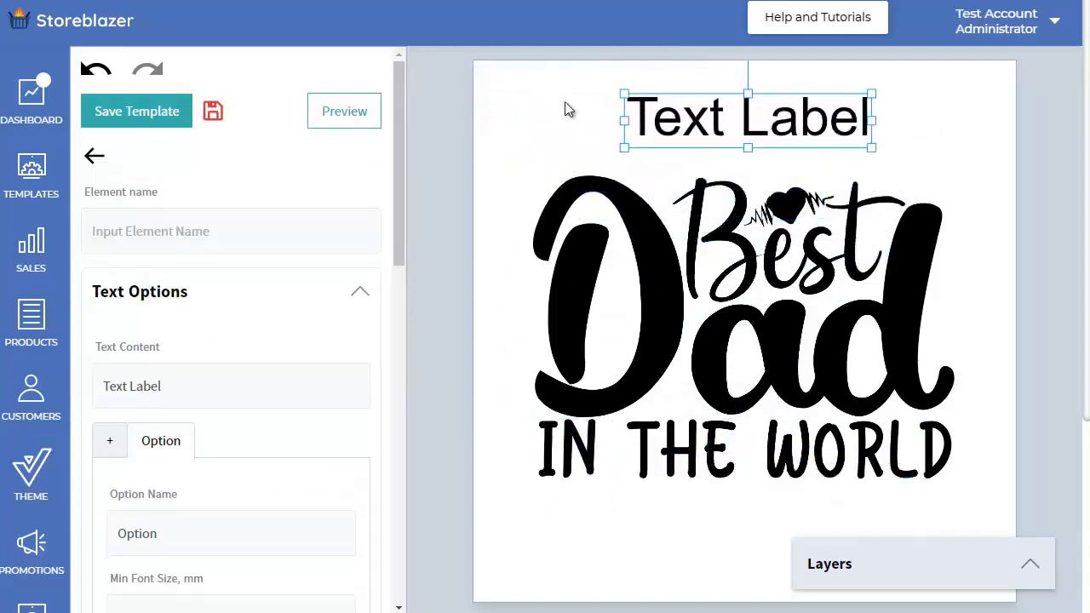
{"action": "left_click_drag", "start_coordinate": [621, 120], "coordinate": [542, 120]}
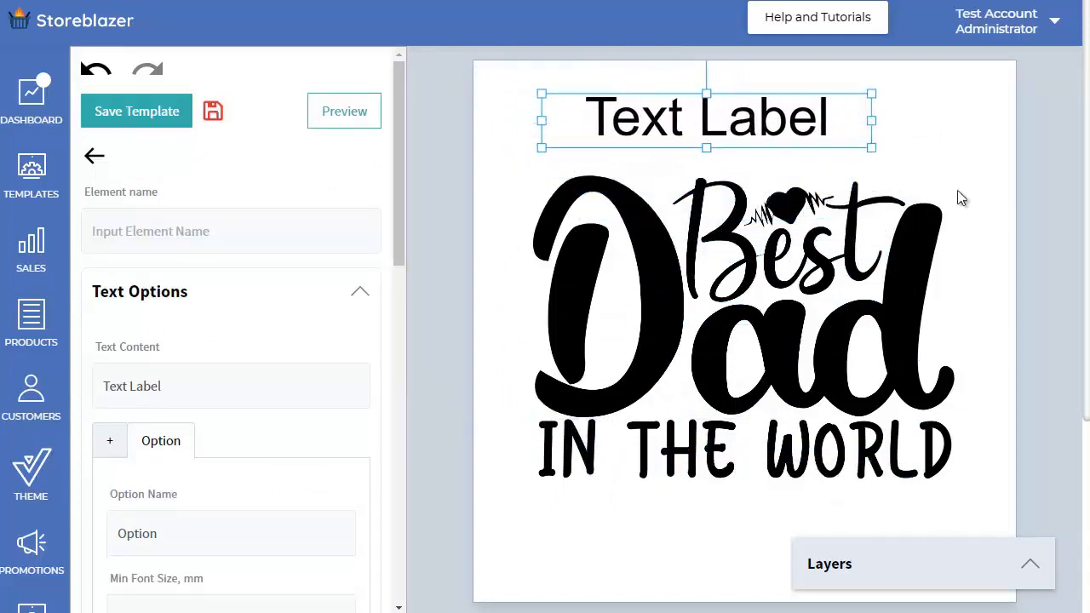
{"action": "left_click_drag", "start_coordinate": [871, 120], "coordinate": [959, 145]}
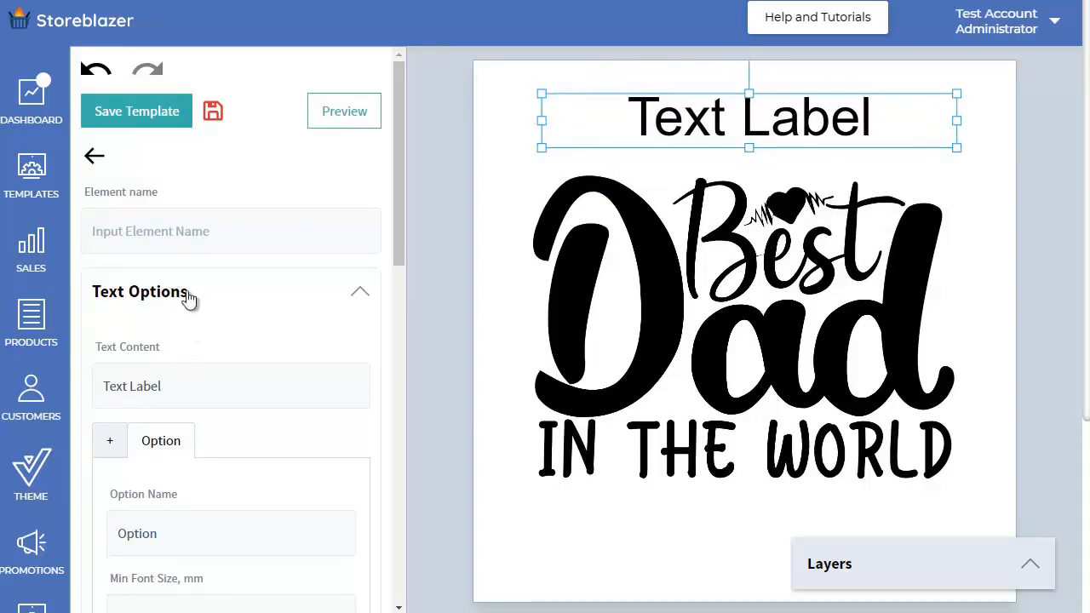
Step: Name the dynamic text element "Dad Name" and set its text content to "Enter Dad's Name"
{"action": "left_click", "coordinate": [189, 230]}
{"action": "type", "text": "Da"}
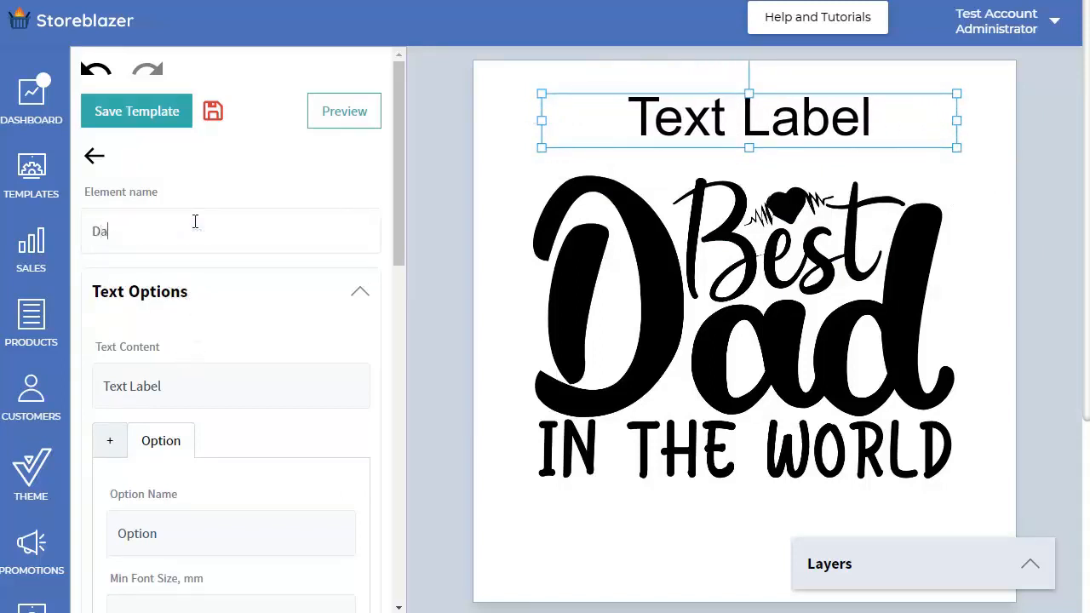
{"action": "type", "text": "d Name"}
{"action": "left_click_drag", "start_coordinate": [175, 386], "coordinate": [72, 397]}
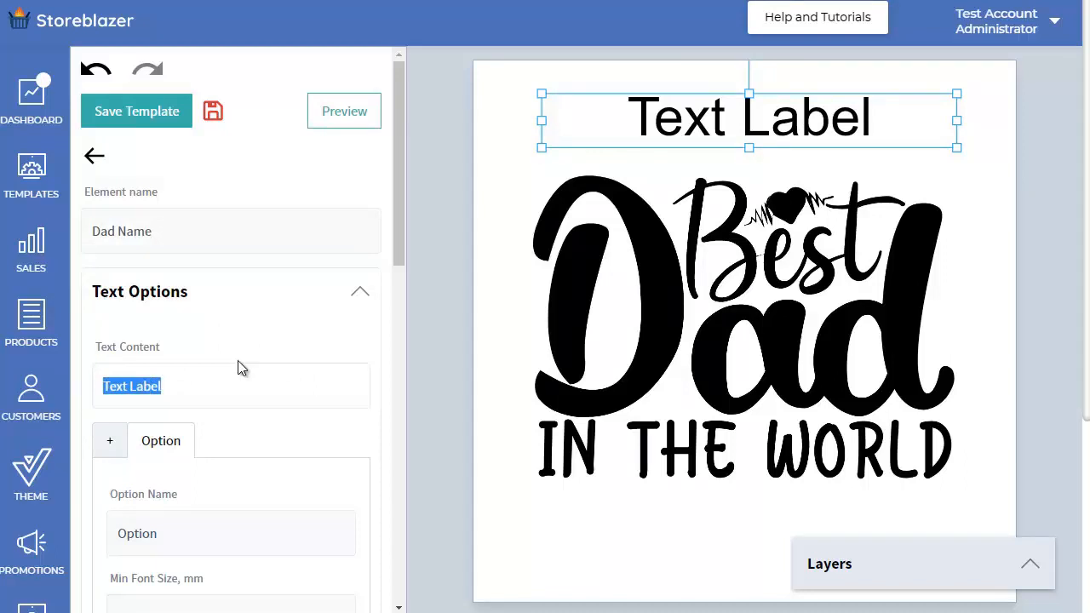
{"action": "type", "text": "Enter D"}
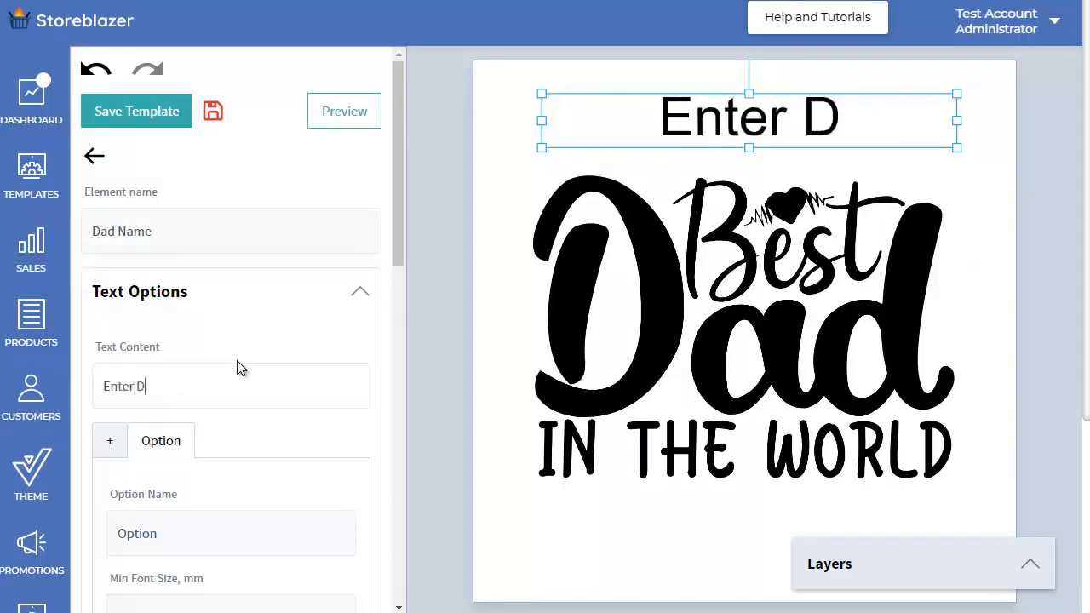
{"action": "type", "text": "ad's Name"}
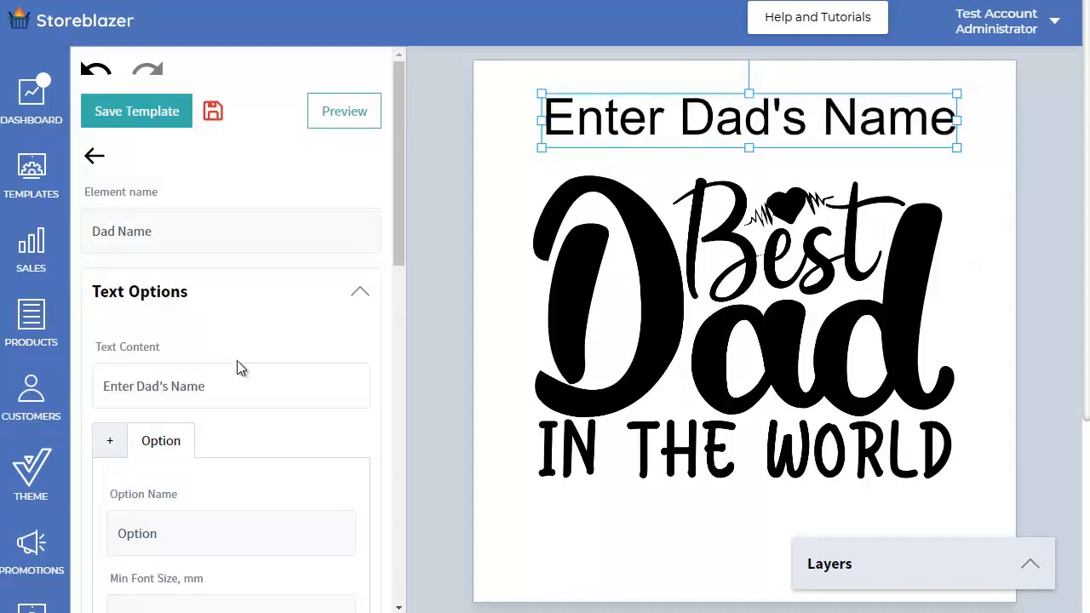
Step: Test the text's automatic resizing by adding extra letters to the end of "Enter Dad's Name" and removing them again
{"action": "key", "text": "BackSpace"}
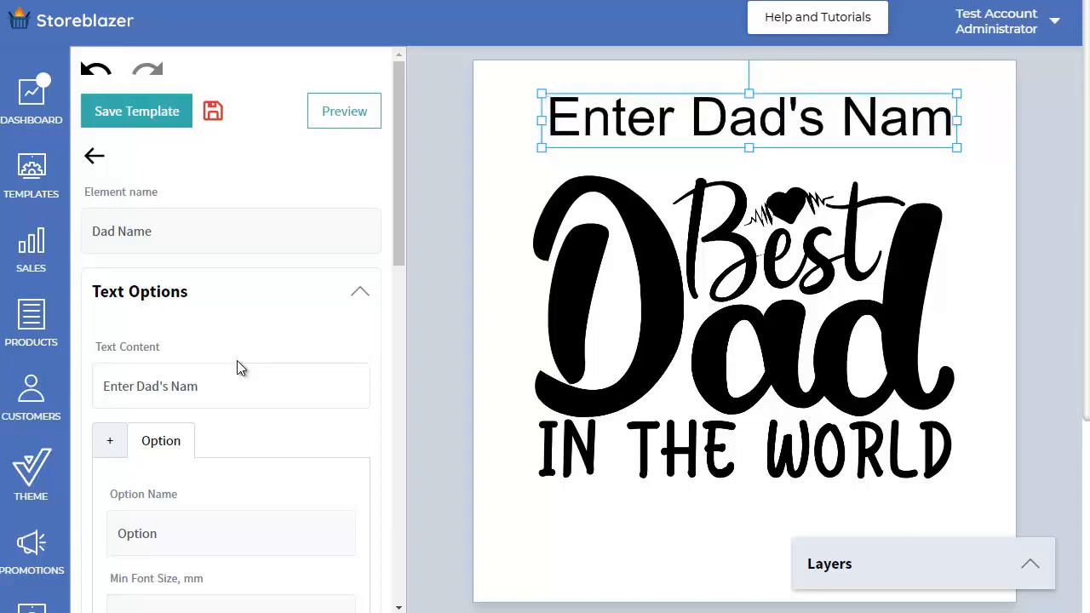
{"action": "type", "text": "e"}
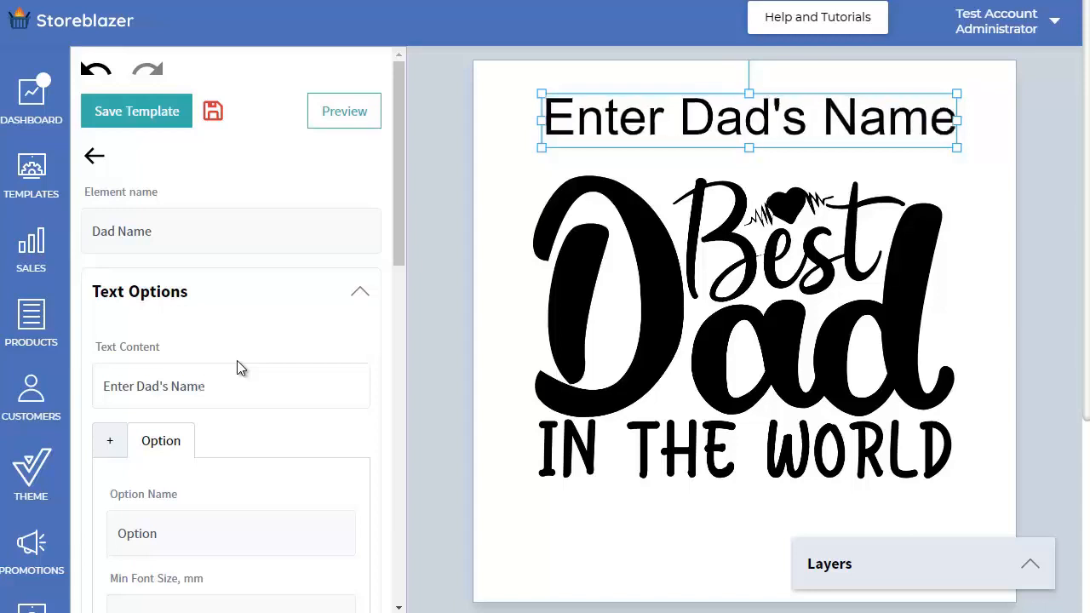
{"action": "type", "text": "eeee"}
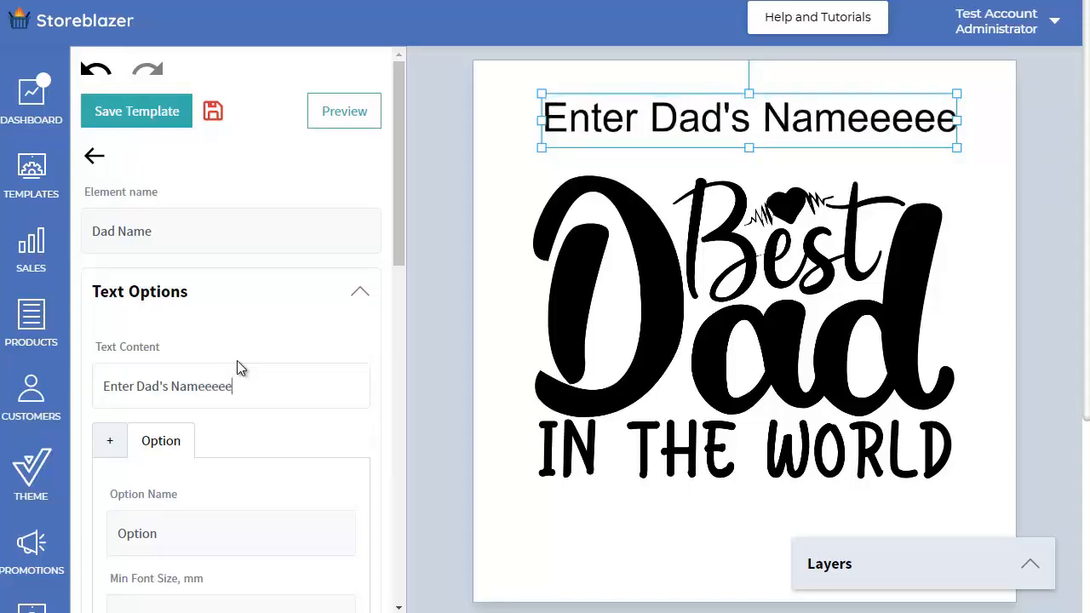
{"action": "scroll", "coordinate": [237, 375], "scroll_direction": "down", "scroll_amount": 3}
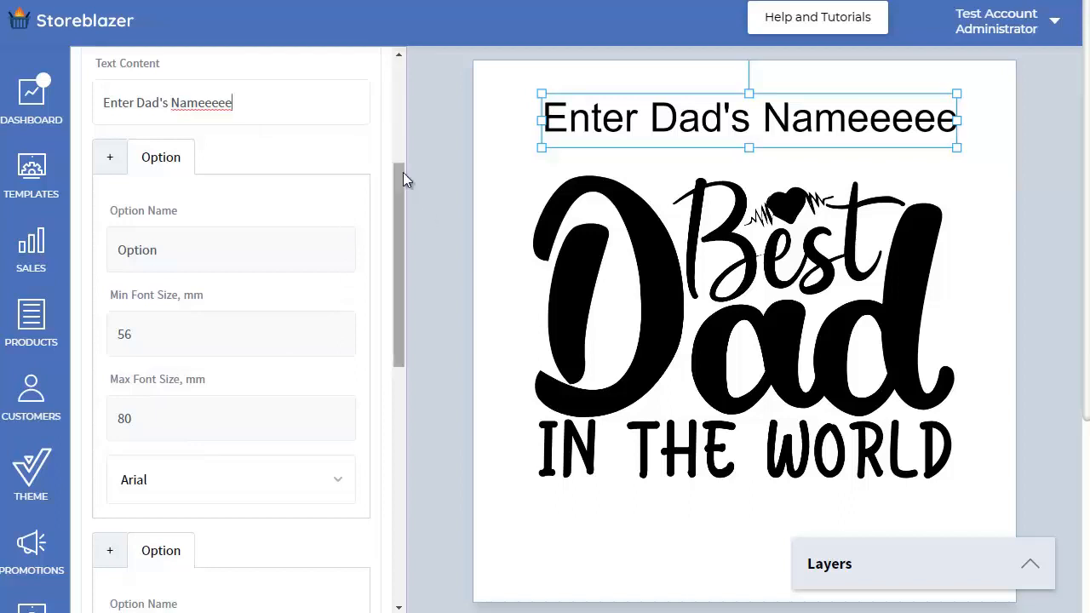
{"action": "key", "text": "BackSpace"}
{"action": "key", "text": "BackSpace"}
{"action": "key", "text": "BackSpace"}
{"action": "key", "text": "BackSpace"}
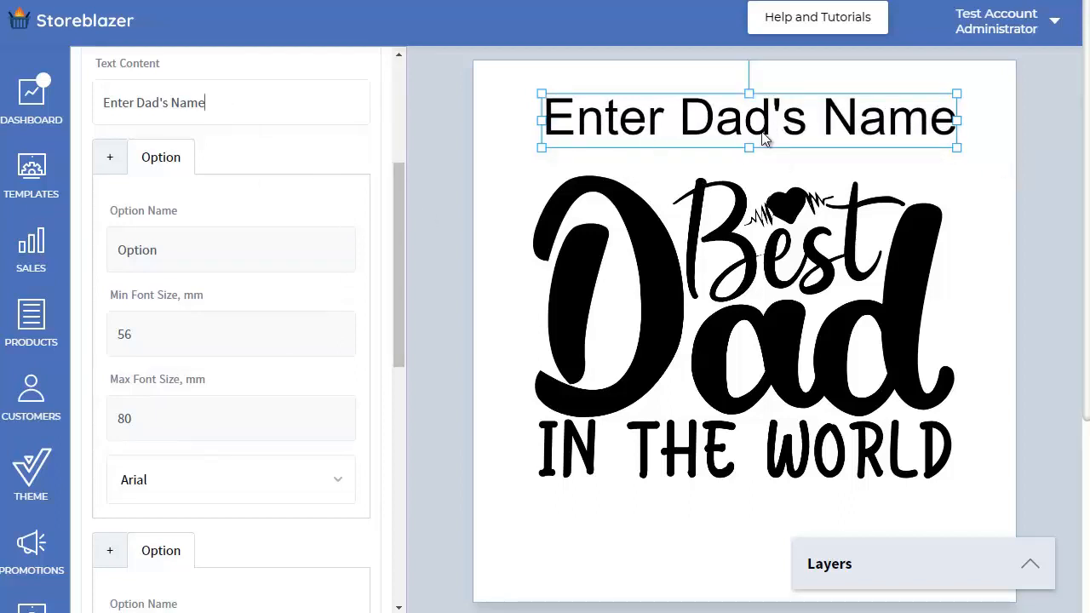
Step: Set the name text's minimum font size to 42 mm and its font to Blanket
{"action": "left_click_drag", "start_coordinate": [159, 340], "coordinate": [58, 344]}
{"action": "left_click", "coordinate": [339, 486]}
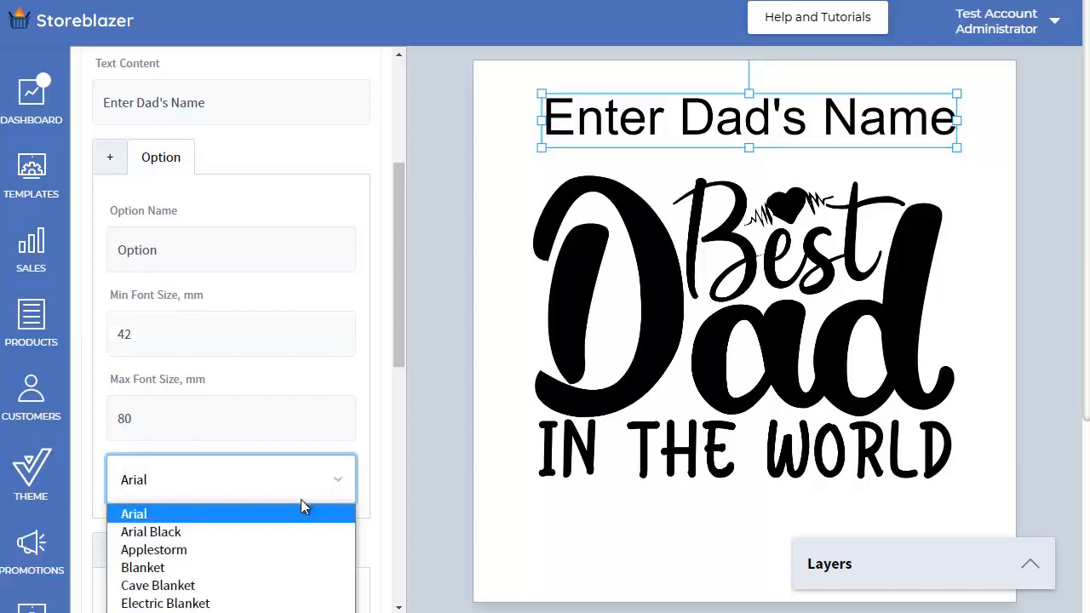
{"action": "left_click", "coordinate": [236, 569]}
Step: Nudge the name text slightly left to center it over the artwork, and review its color and stroke options
{"action": "left_click", "coordinate": [618, 125]}
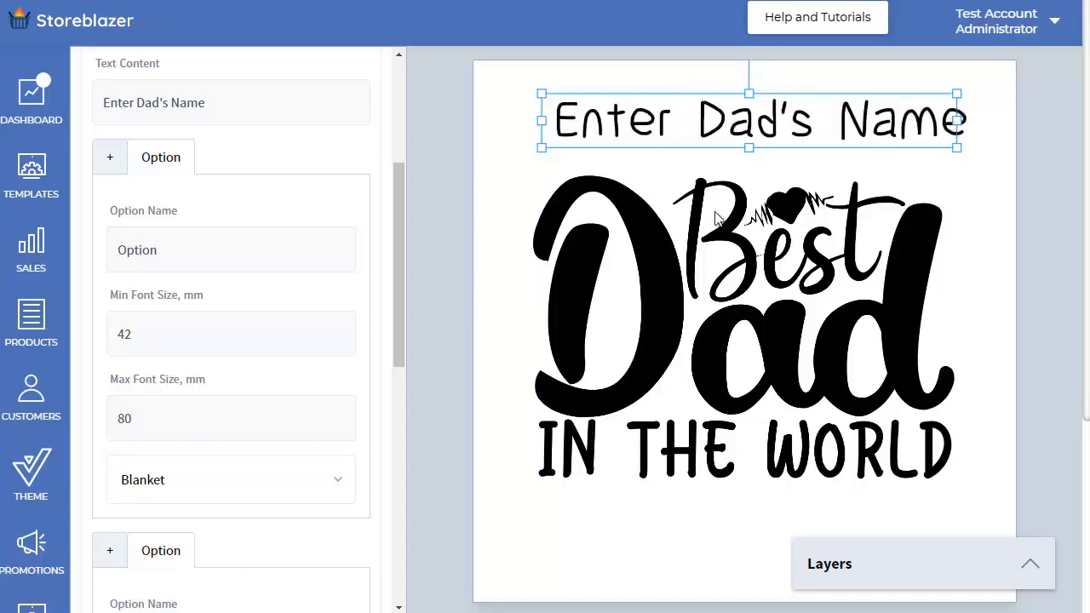
{"action": "left_click_drag", "start_coordinate": [755, 126], "coordinate": [749, 126]}
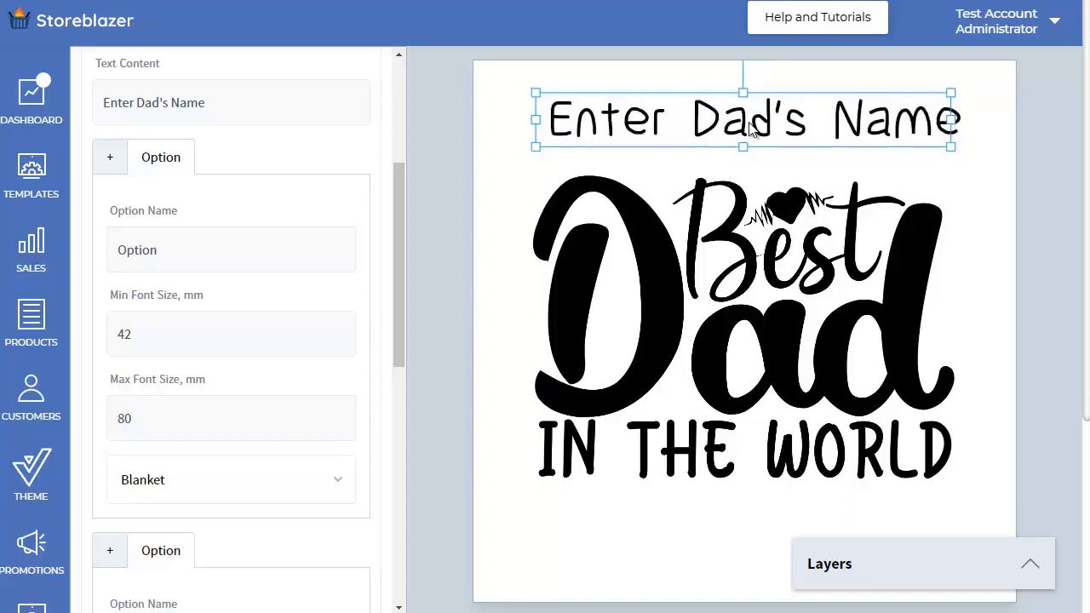
{"action": "scroll", "coordinate": [272, 358], "scroll_direction": "down", "scroll_amount": 4}
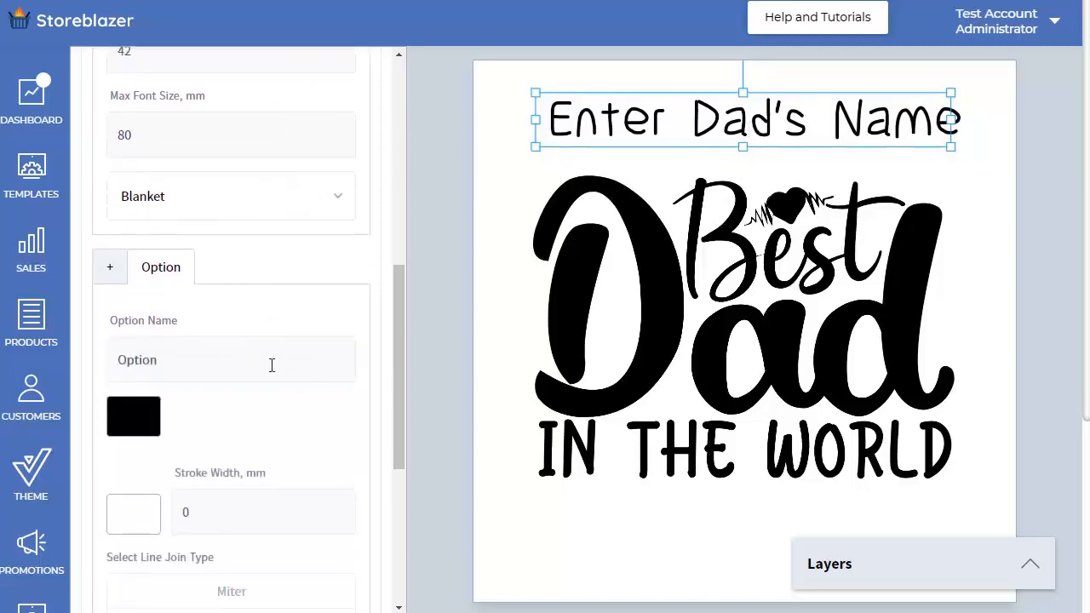
{"action": "scroll", "coordinate": [258, 374], "scroll_direction": "down", "scroll_amount": 1}
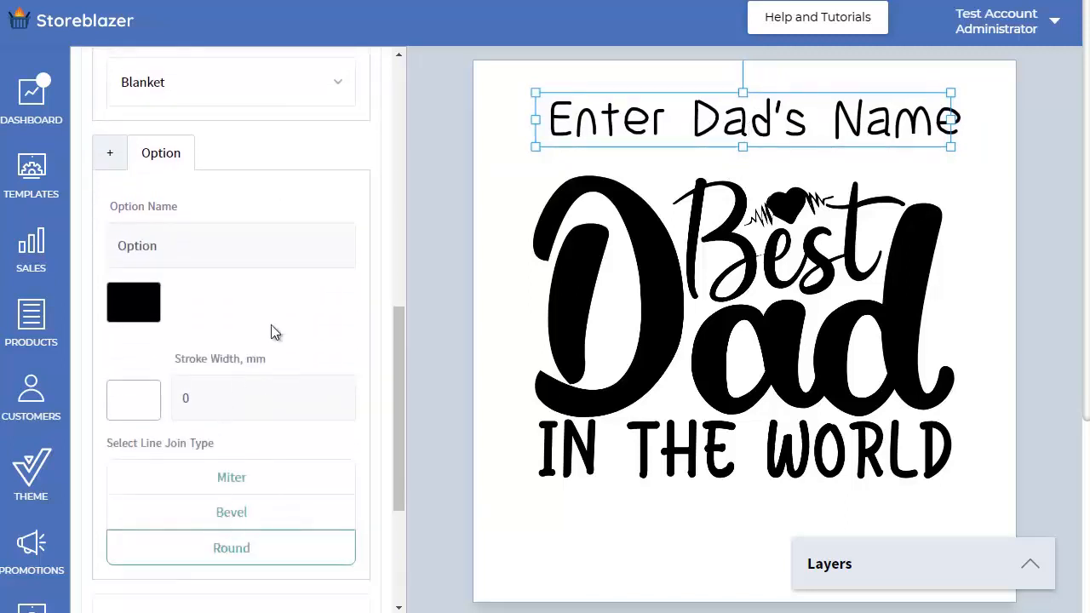
Step: Keep the name text's alignment set to Center and save the template
{"action": "scroll", "coordinate": [271, 323], "scroll_direction": "up", "scroll_amount": 3}
{"action": "scroll", "coordinate": [271, 332], "scroll_direction": "down", "scroll_amount": 6}
{"action": "left_click", "coordinate": [185, 378]}
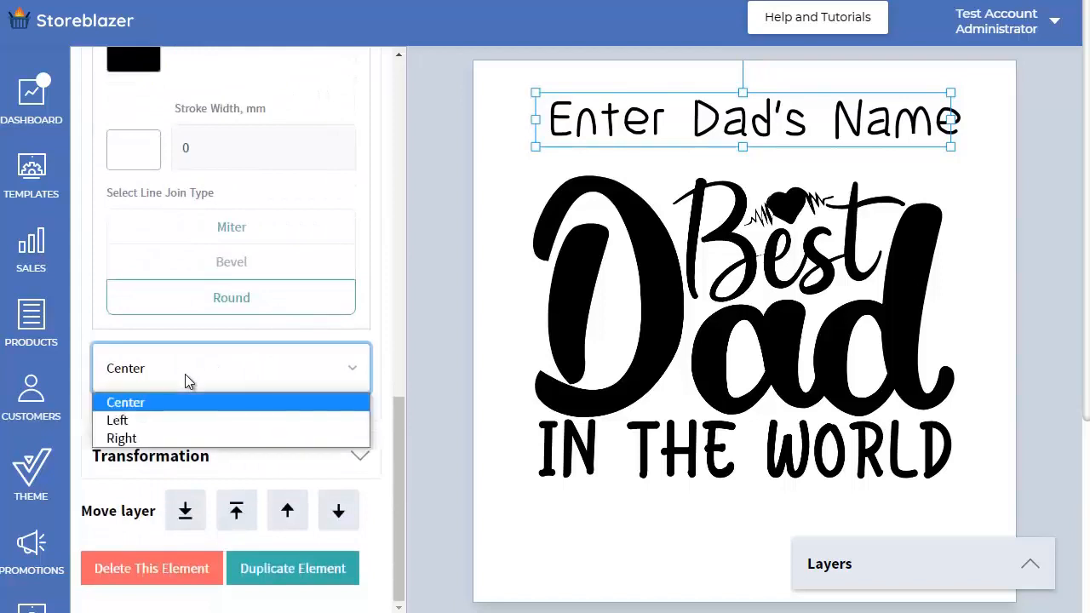
{"action": "left_click", "coordinate": [235, 362]}
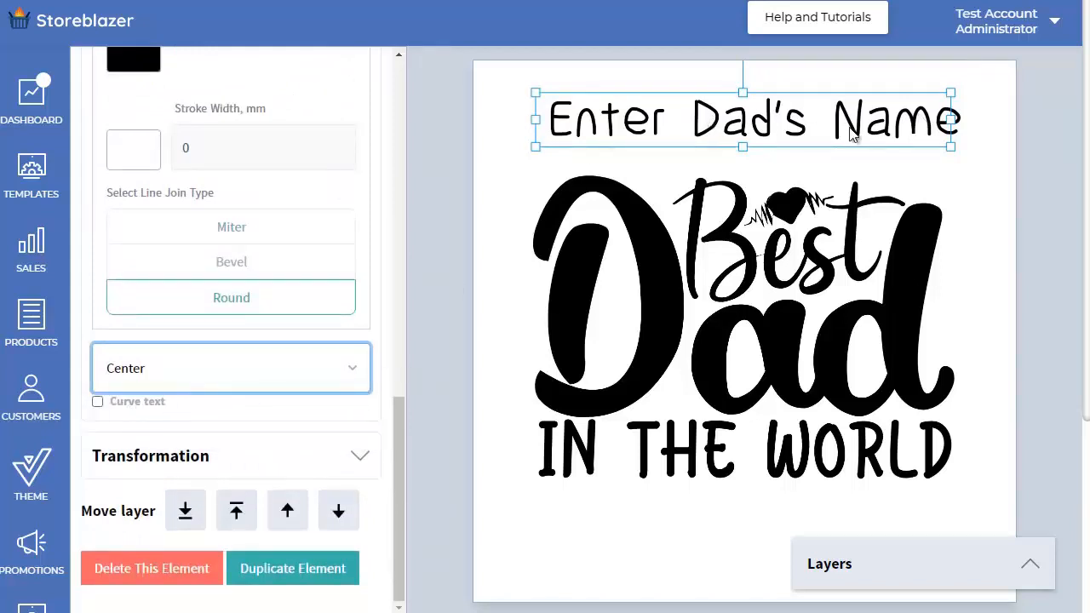
{"action": "scroll", "coordinate": [314, 345], "scroll_direction": "up", "scroll_amount": 10}
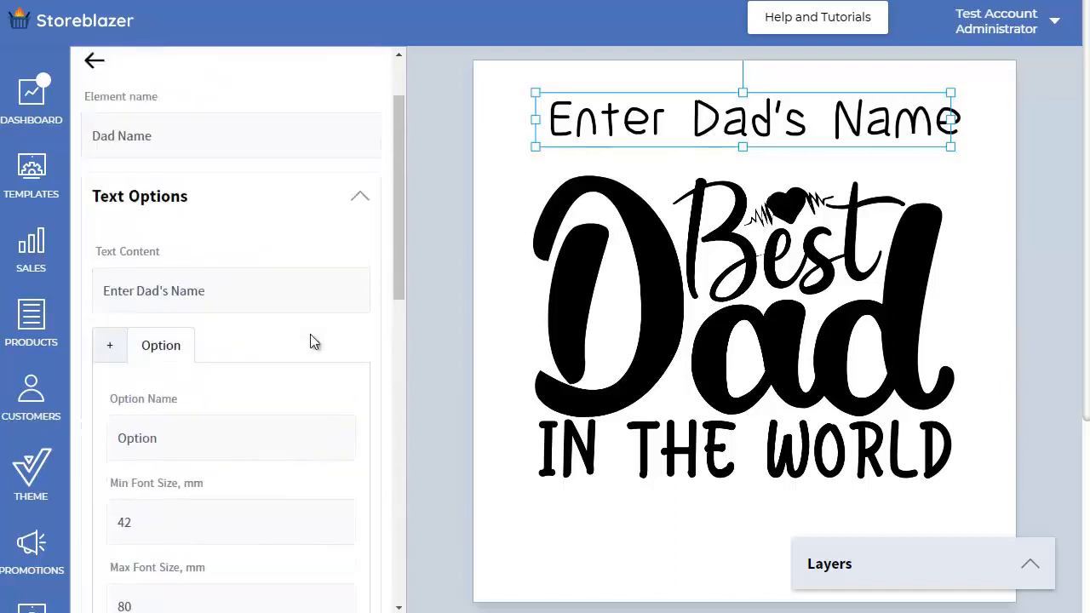
{"action": "left_click", "coordinate": [152, 105]}
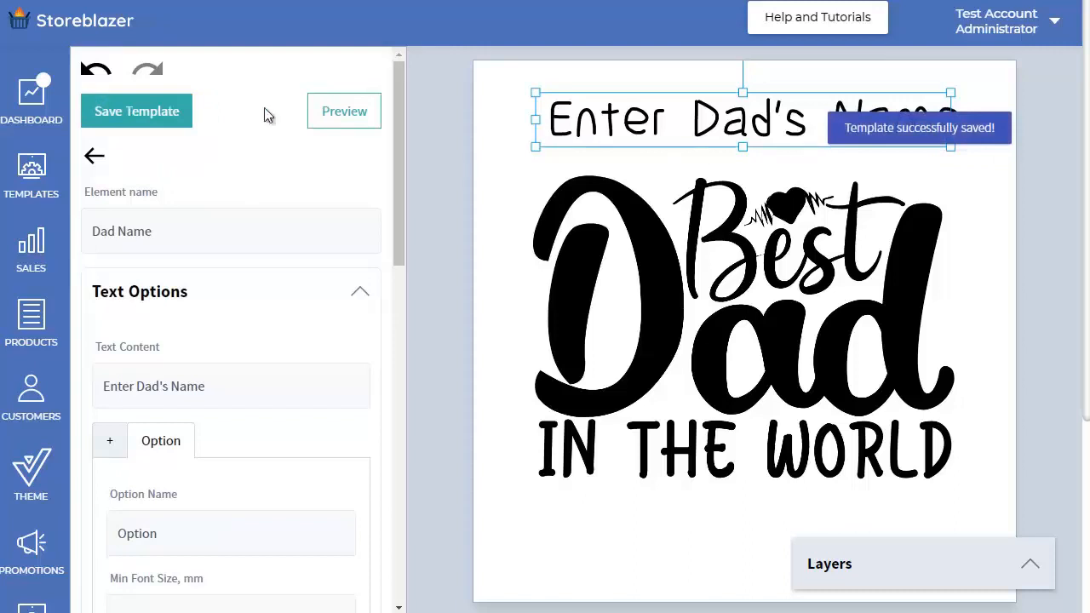
Step: Preview the personalized T-shirt template with the Ash background
{"action": "left_click", "coordinate": [344, 112]}
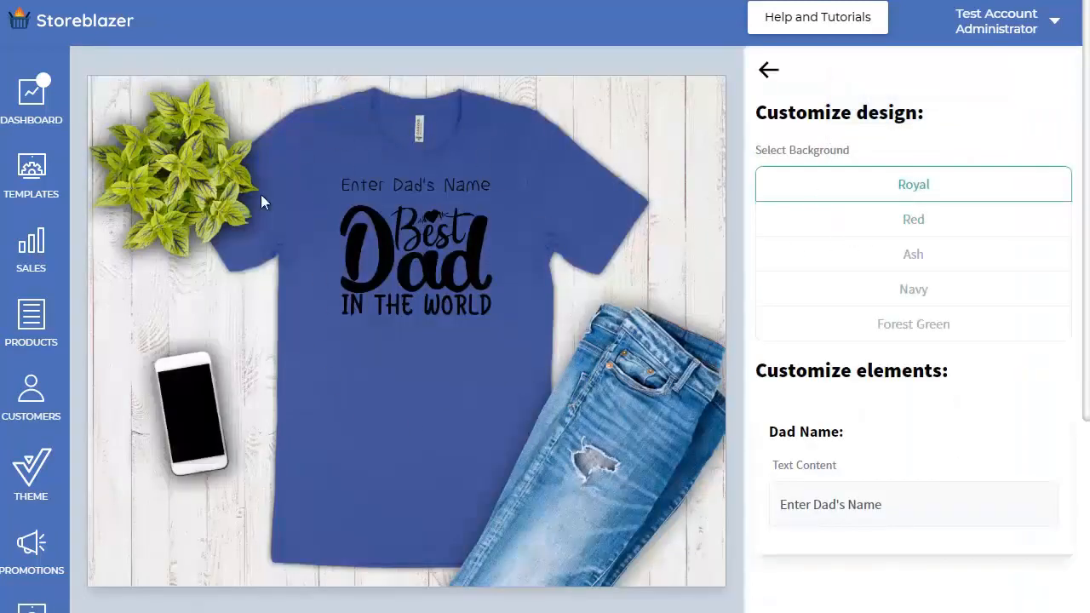
{"action": "left_click", "coordinate": [927, 261]}
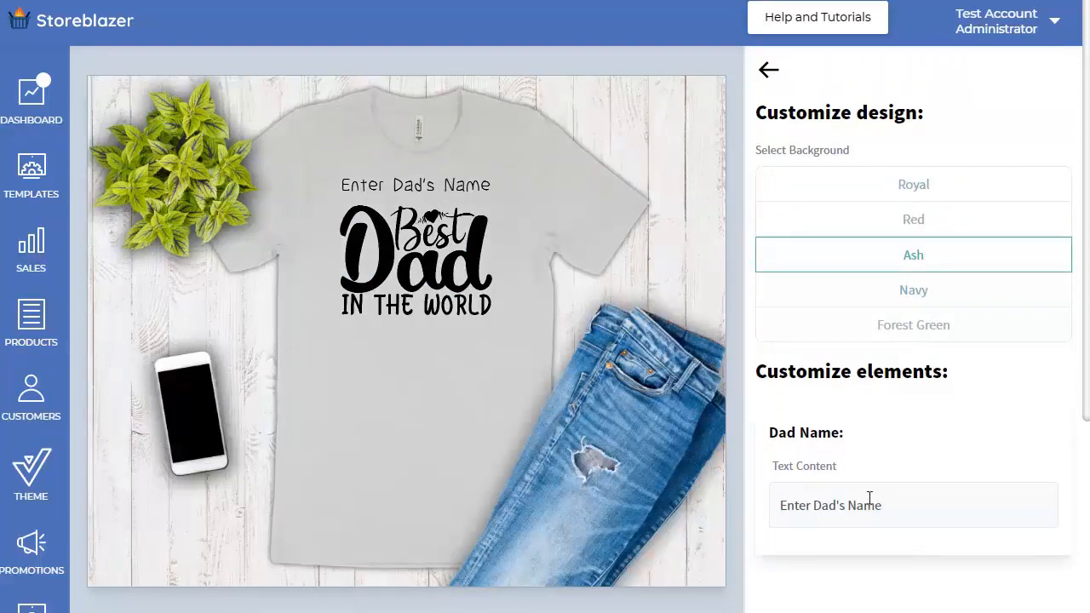
{"action": "scroll", "coordinate": [876, 420], "scroll_direction": "down", "scroll_amount": 2}
{"action": "scroll", "coordinate": [872, 383], "scroll_direction": "up", "scroll_amount": 2}
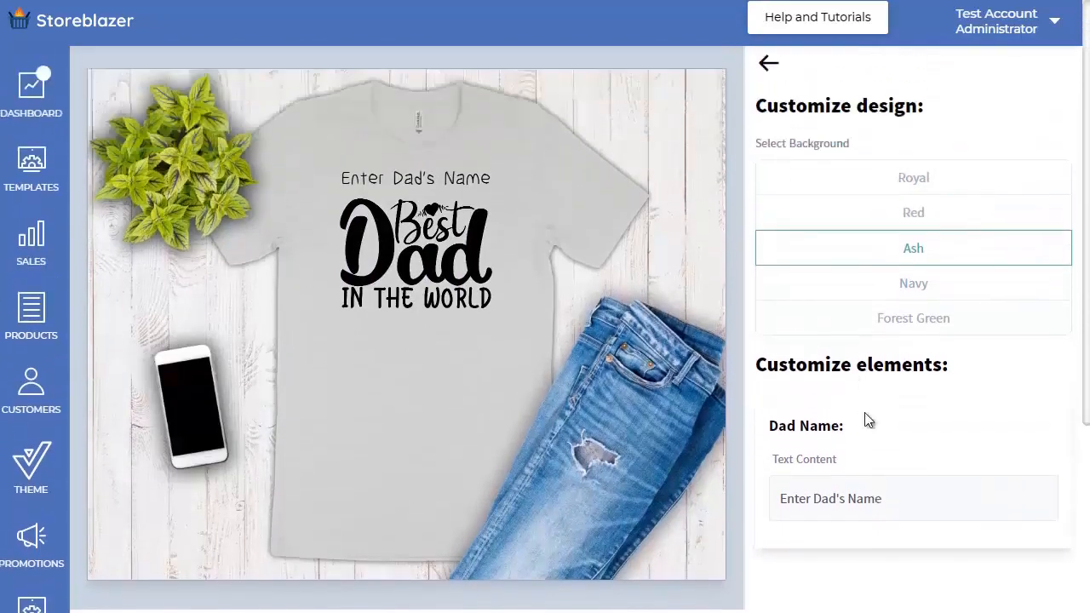
Step: Test the Dad Name text in the preview by entering a dad's first name followed by "Is The"
{"action": "left_click_drag", "start_coordinate": [915, 509], "coordinate": [753, 521]}
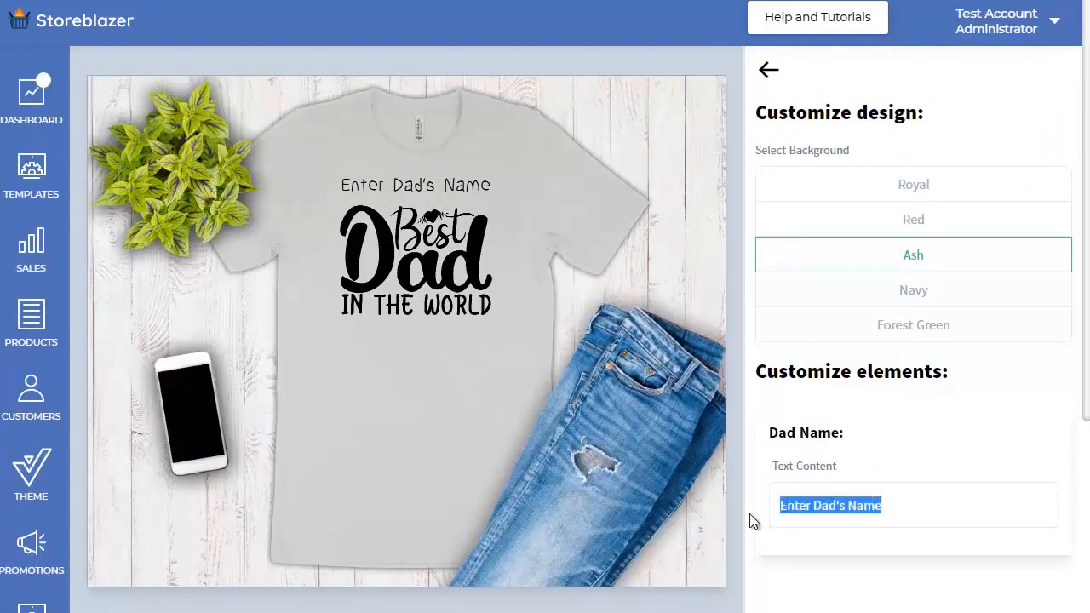
{"action": "type", "text": "La"}
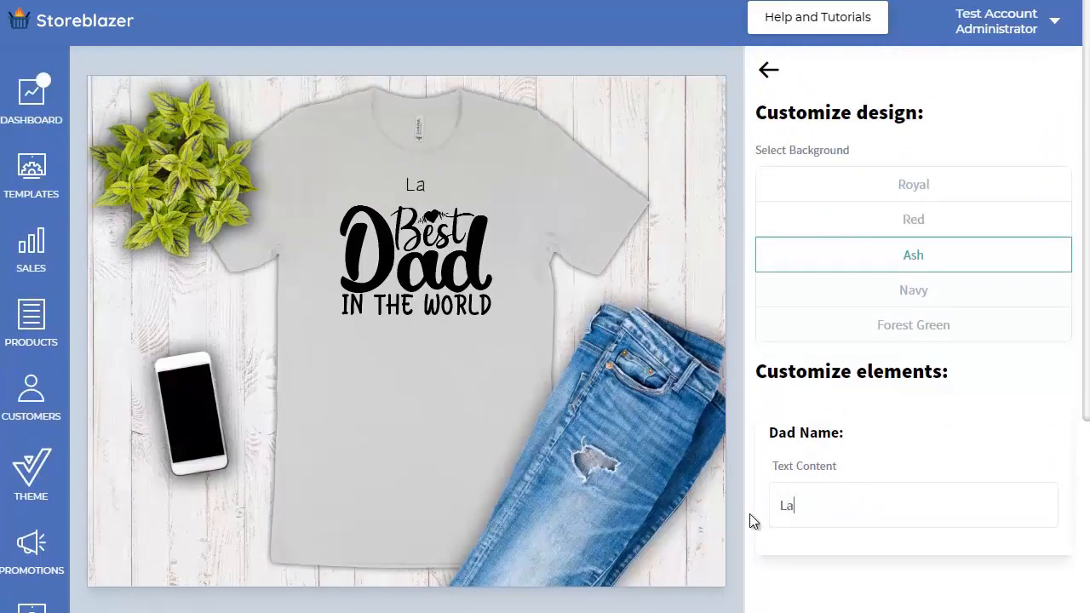
{"action": "type", "text": "wrence"}
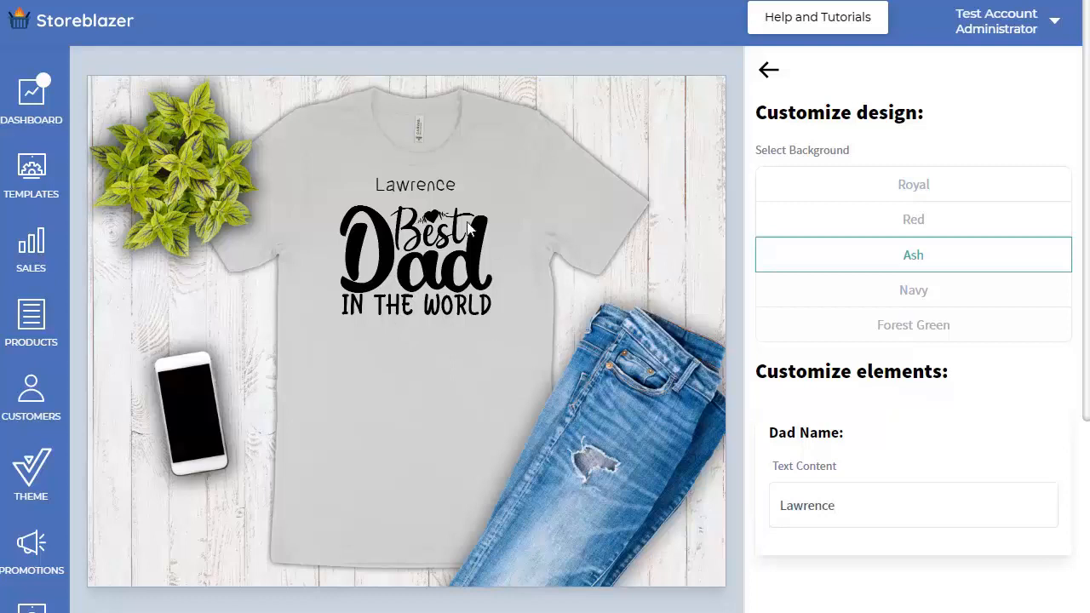
{"action": "type", "text": " Is The"}
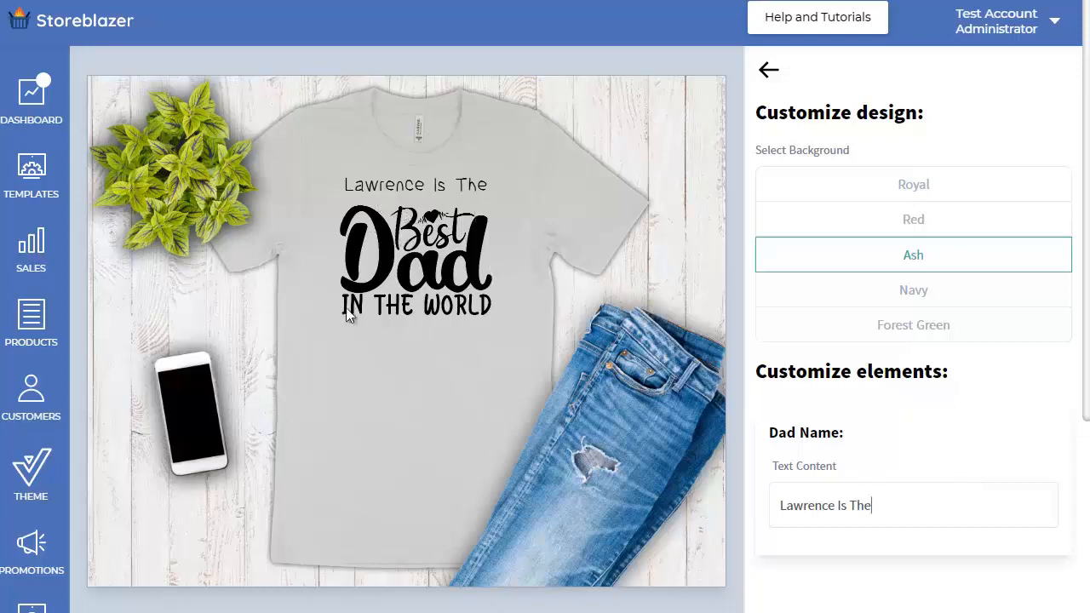
Step: Find the configurable "Best Dad In The World T-Shirt" in the product list and open it for editing
{"action": "left_click", "coordinate": [27, 326]}
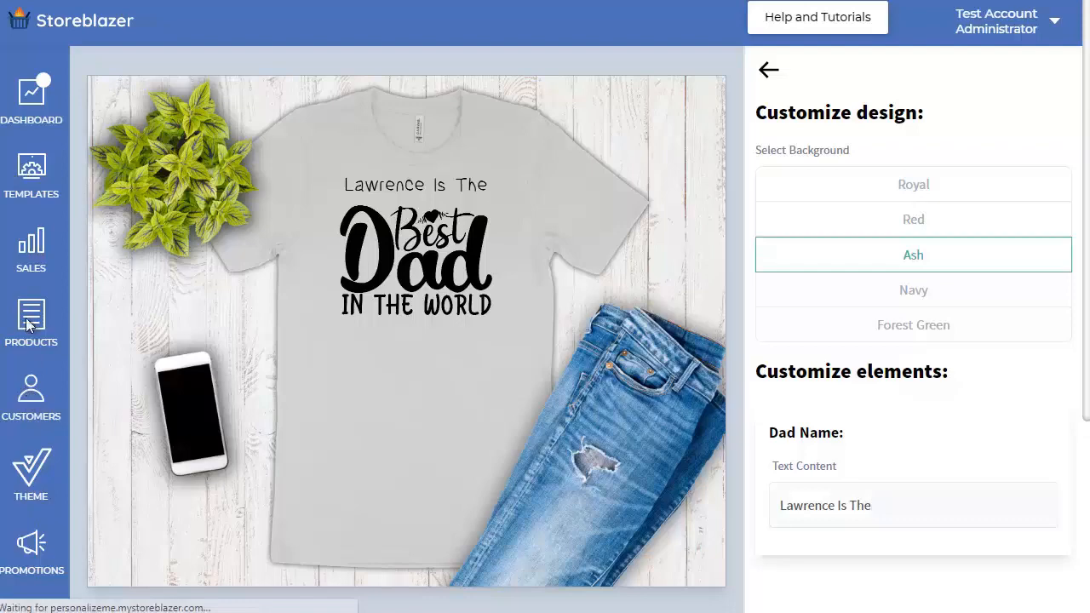
{"action": "scroll", "coordinate": [540, 345], "scroll_direction": "down", "scroll_amount": 6}
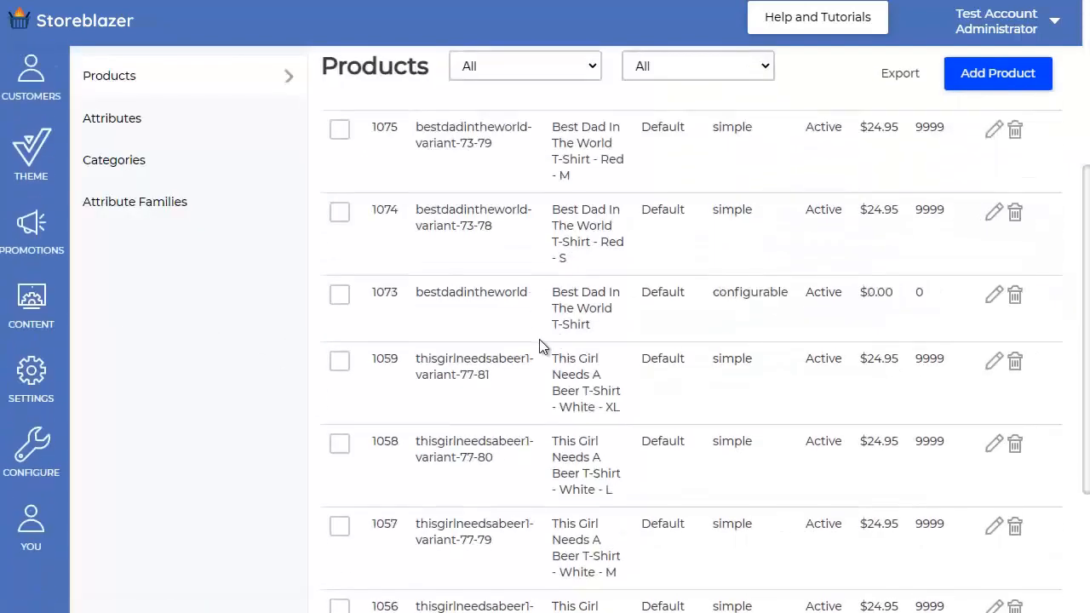
{"action": "left_click", "coordinate": [420, 579]}
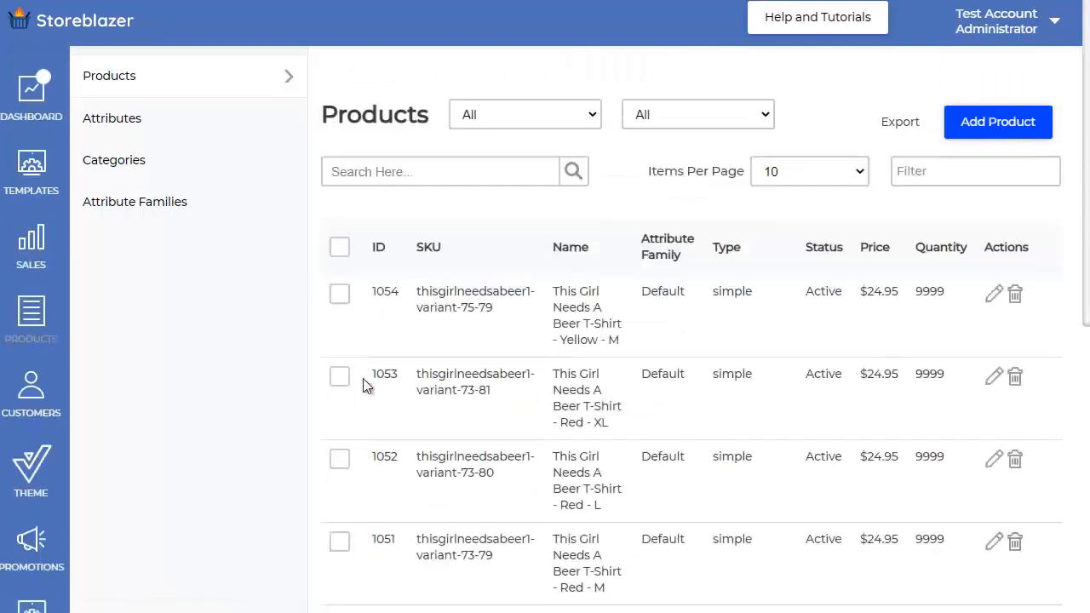
{"action": "scroll", "coordinate": [364, 392], "scroll_direction": "down", "scroll_amount": 6}
{"action": "left_click", "coordinate": [377, 579]}
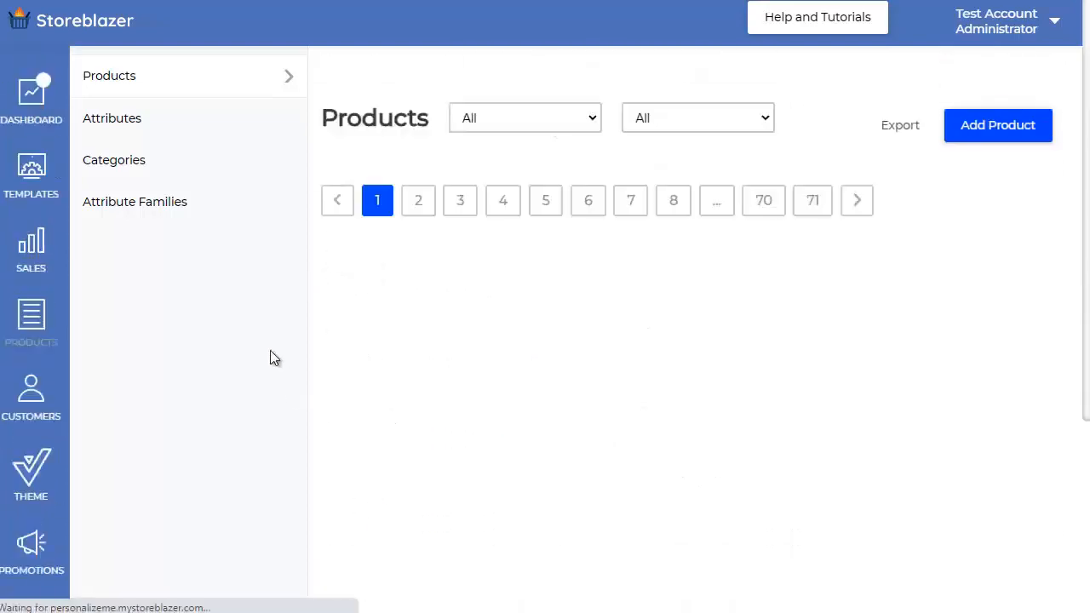
{"action": "scroll", "coordinate": [273, 358], "scroll_direction": "down", "scroll_amount": 4}
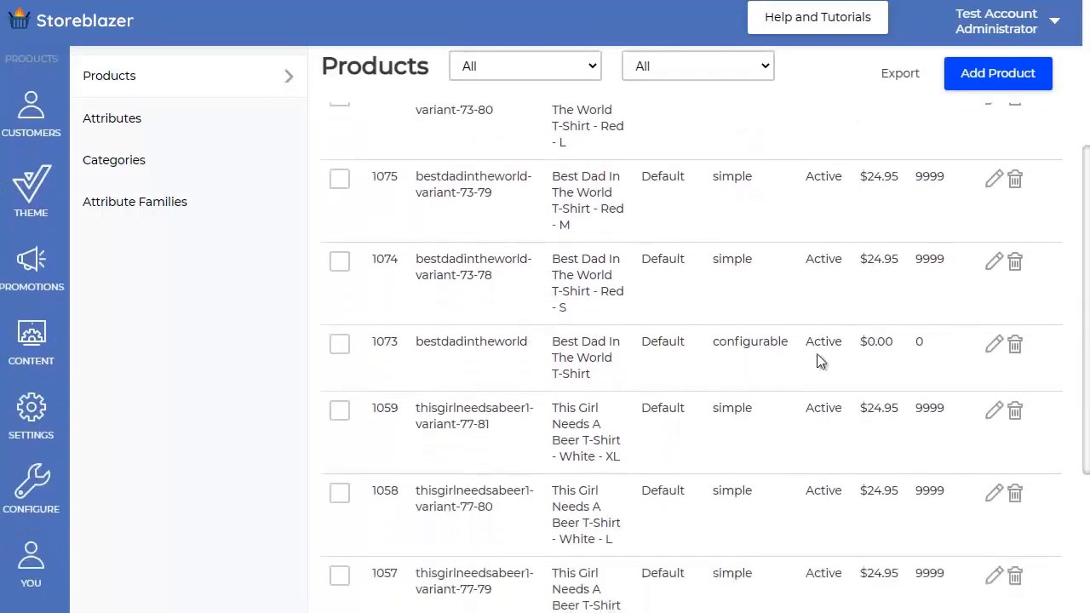
{"action": "left_click", "coordinate": [995, 346]}
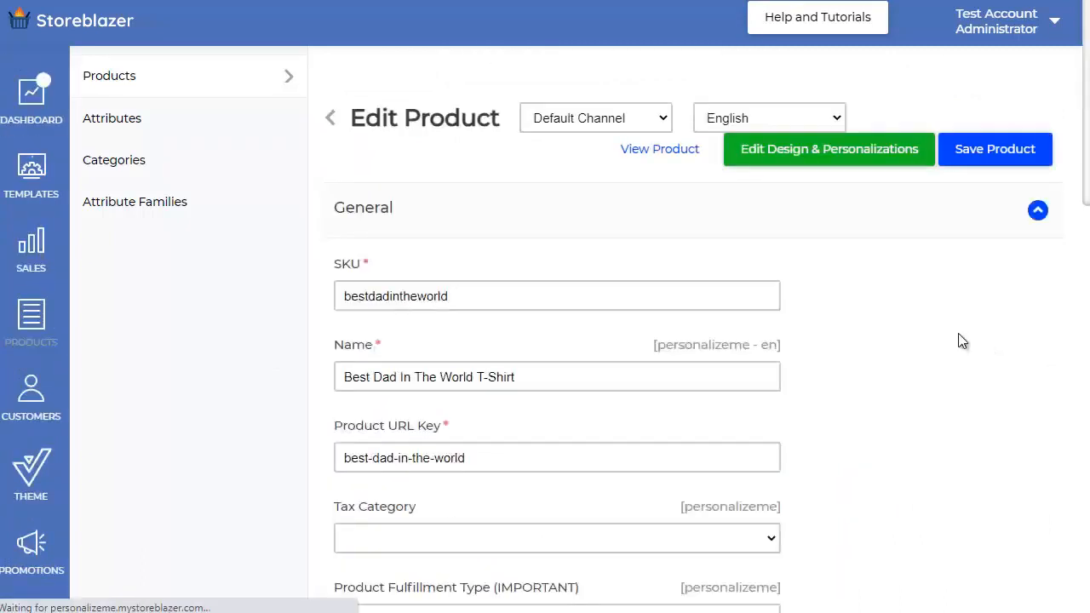
Step: Mark the T-shirt product as New and save the product
{"action": "scroll", "coordinate": [915, 341], "scroll_direction": "down", "scroll_amount": 5}
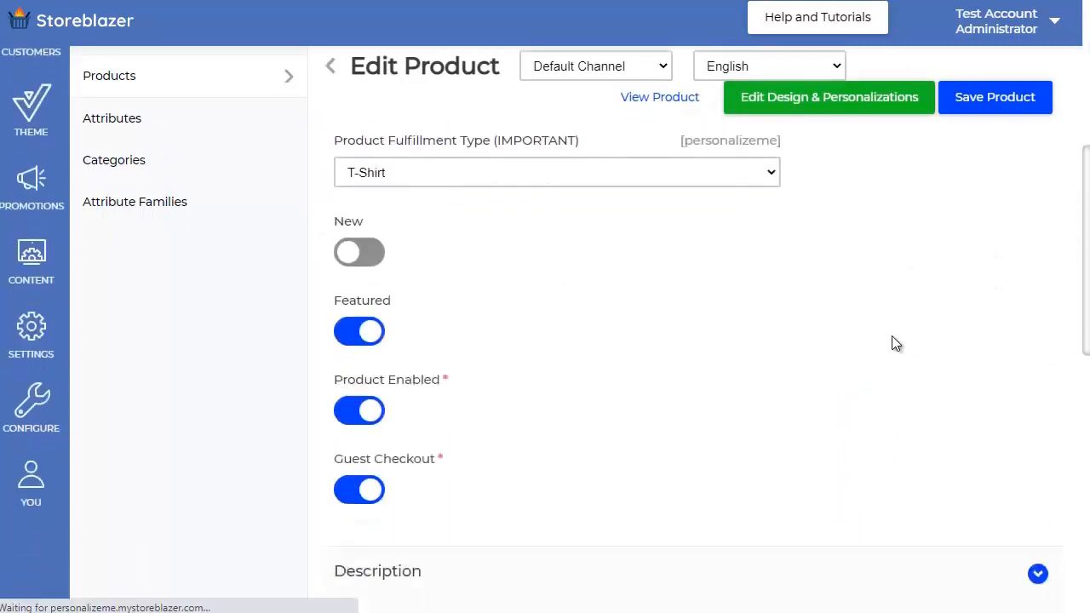
{"action": "left_click", "coordinate": [362, 247]}
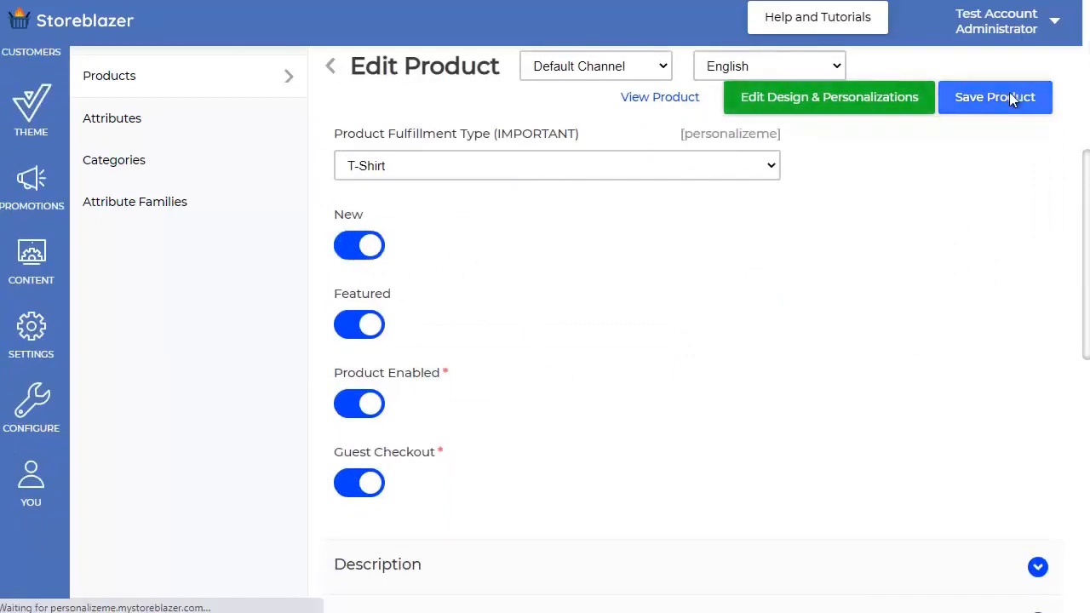
{"action": "scroll", "coordinate": [824, 246], "scroll_direction": "down", "scroll_amount": 3}
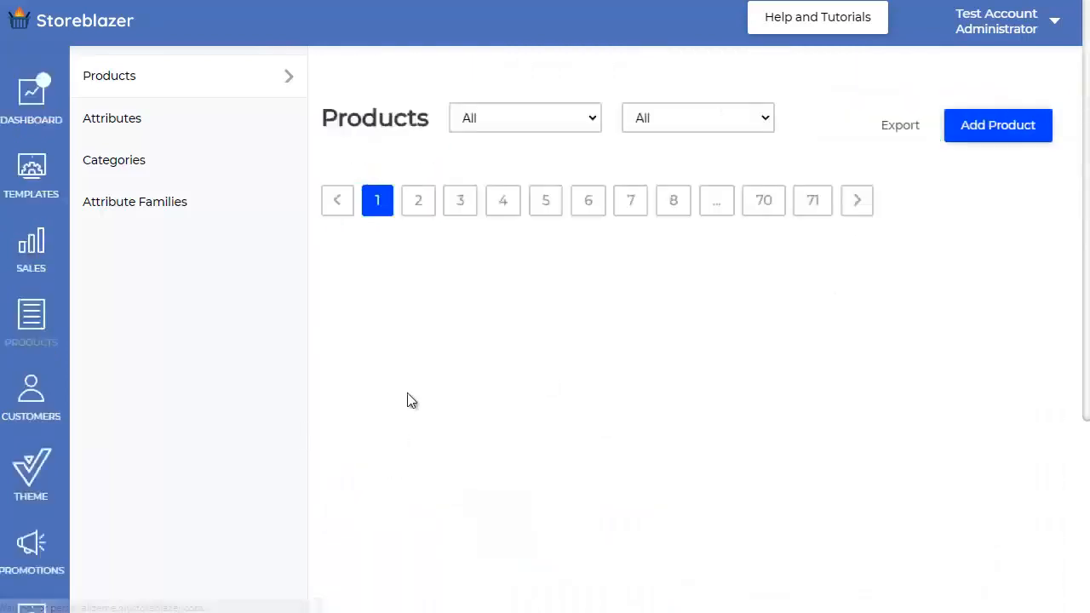
Step: Go to the Personalize Me storefront and open the "Best Dad In The World T-Shirt" from its New Products
{"action": "left_click", "coordinate": [75, 25]}
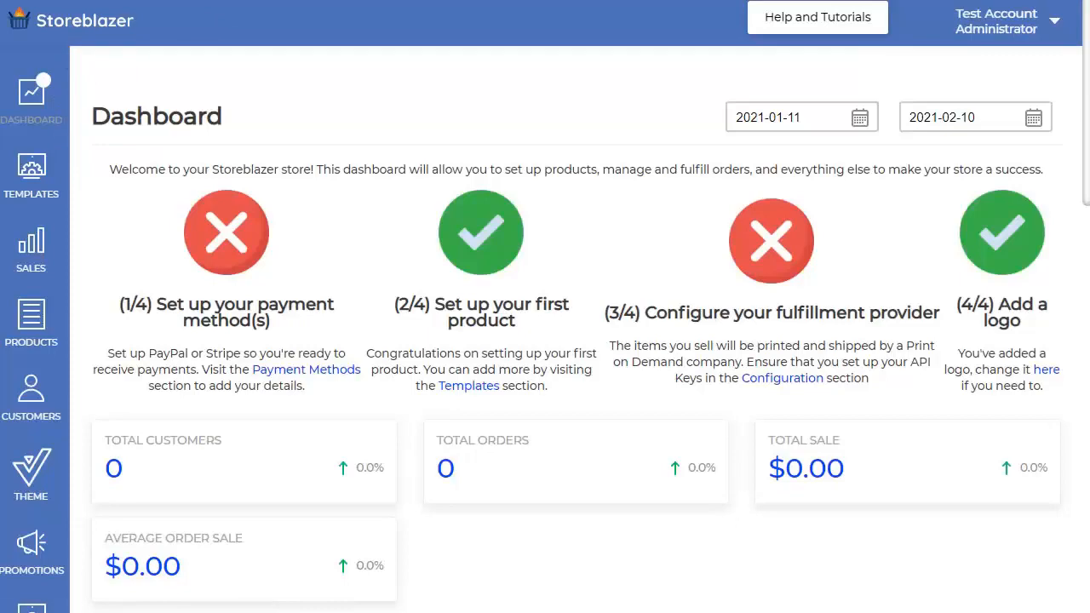
{"action": "key", "text": "BackSpace"}
{"action": "key", "text": "Return"}
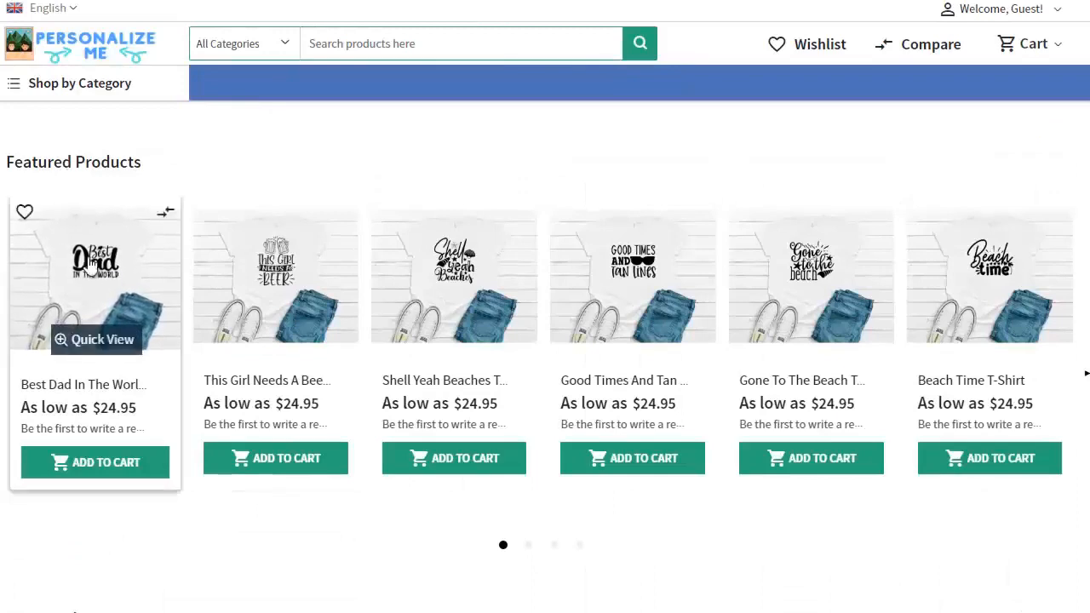
{"action": "scroll", "coordinate": [237, 477], "scroll_direction": "down", "scroll_amount": 3}
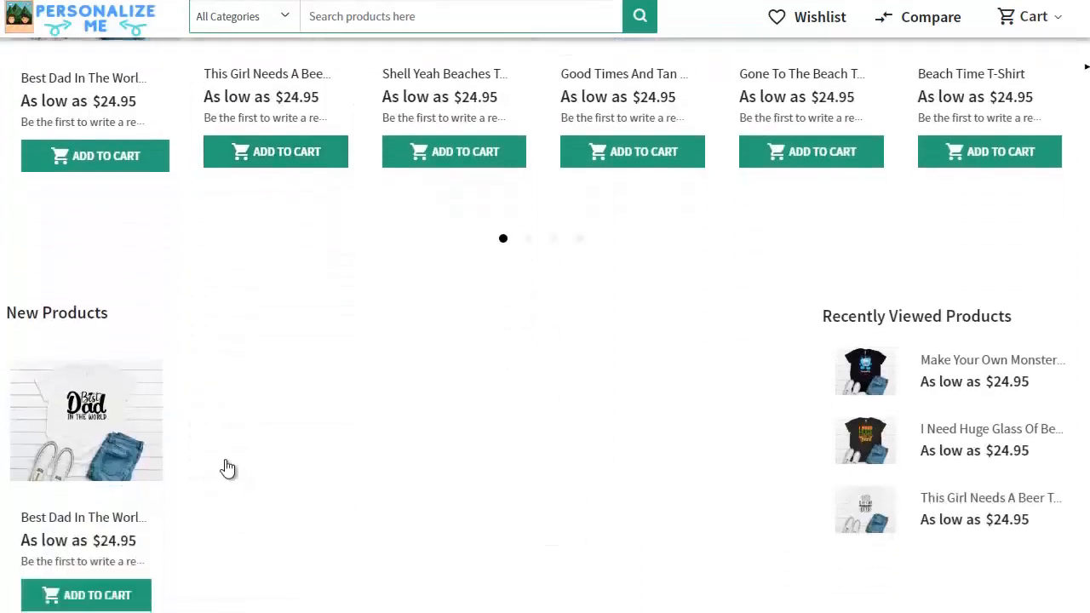
{"action": "scroll", "coordinate": [228, 467], "scroll_direction": "down", "scroll_amount": 1}
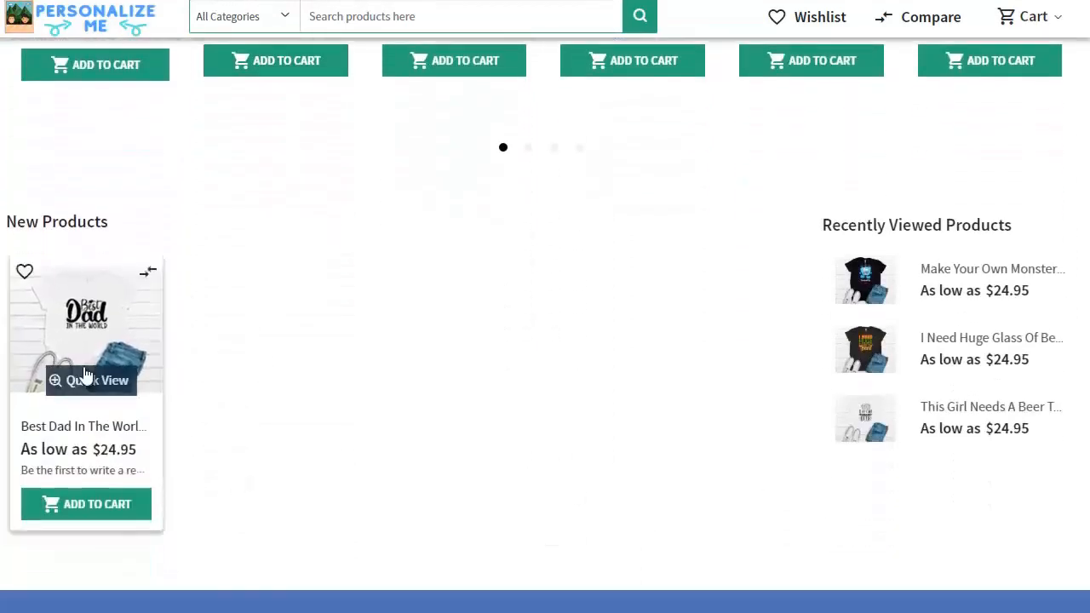
{"action": "left_click", "coordinate": [94, 340]}
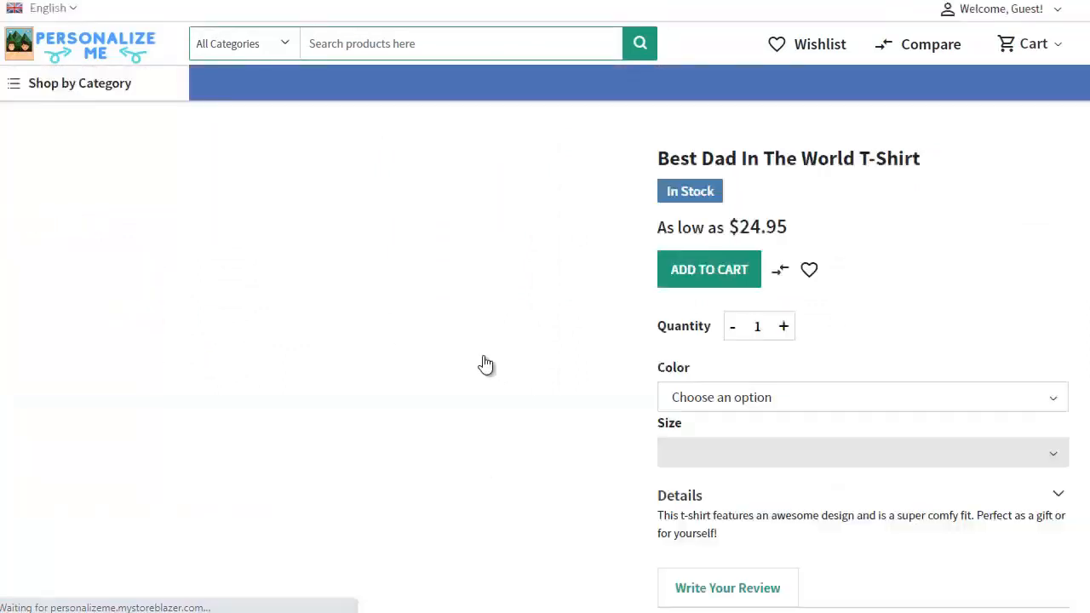
Step: Examine the T-shirt's product page, including its design preview, color and size options, and Dad Name field
{"action": "scroll", "coordinate": [807, 355], "scroll_direction": "down", "scroll_amount": 3}
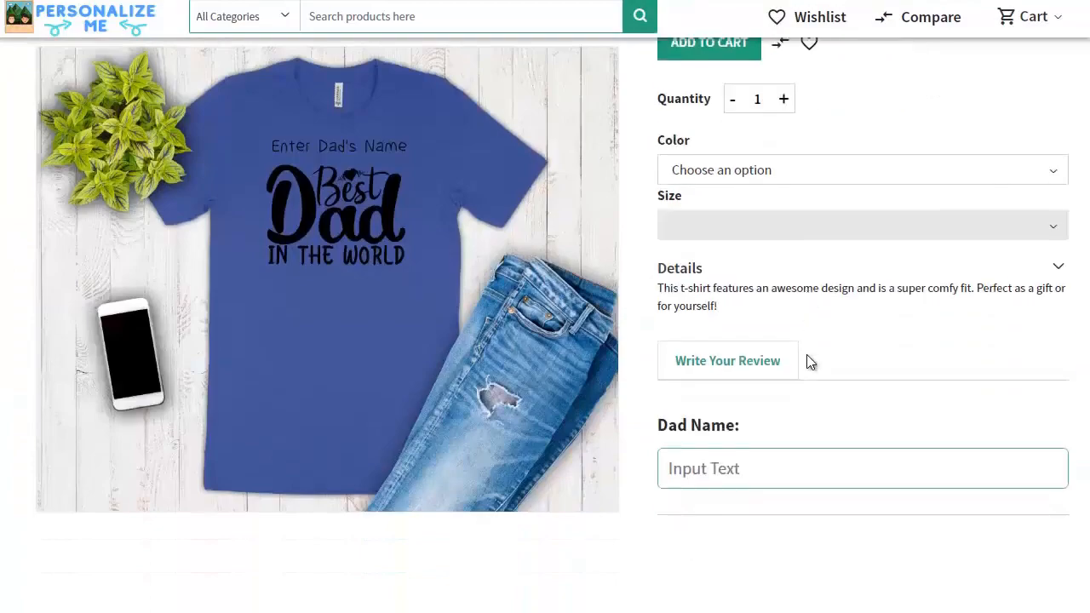
{"action": "scroll", "coordinate": [808, 355], "scroll_direction": "up", "scroll_amount": 3}
{"action": "scroll", "coordinate": [965, 375], "scroll_direction": "down", "scroll_amount": 1}
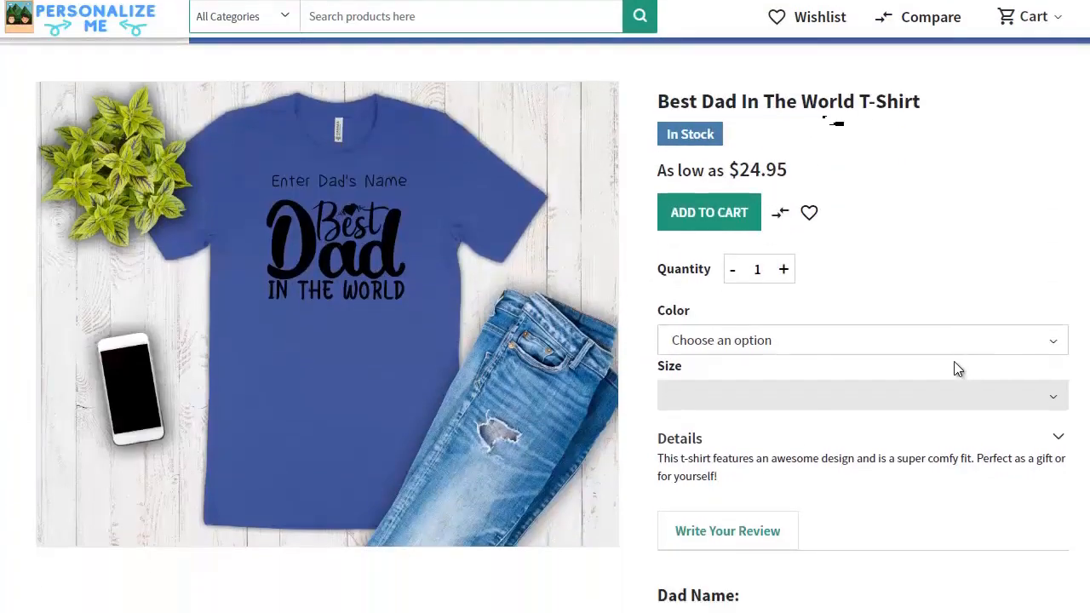